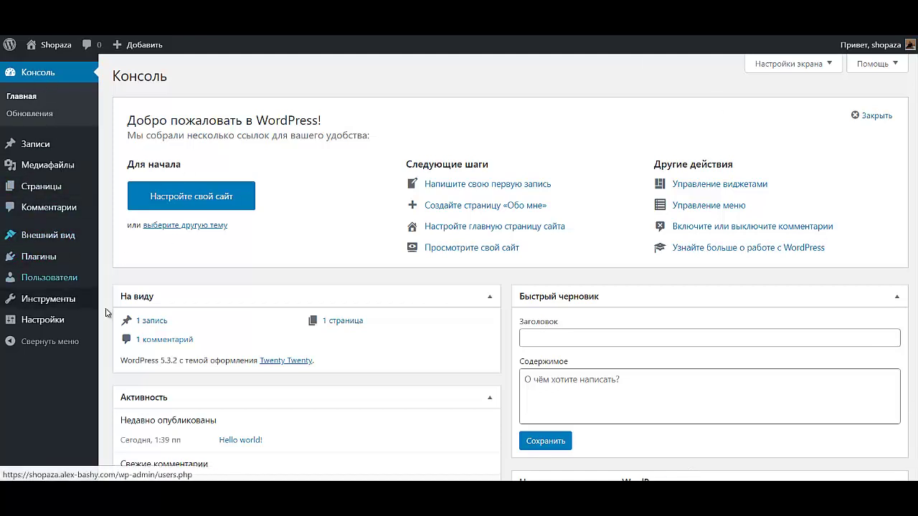
- Search the theme catalogue for "Accesspress Store" and install and activate the AccessPress Store theme
{"action": "mouse_move", "coordinate": [53, 242]}
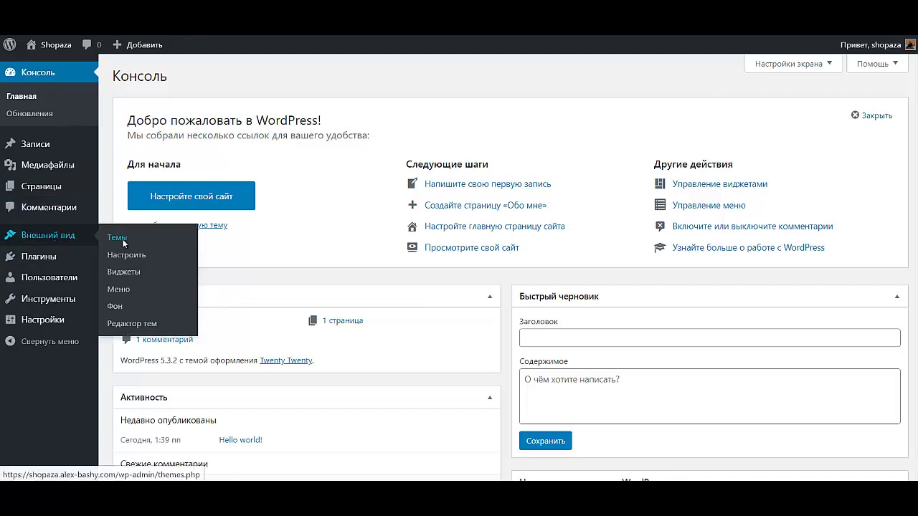
{"action": "left_click", "coordinate": [117, 238]}
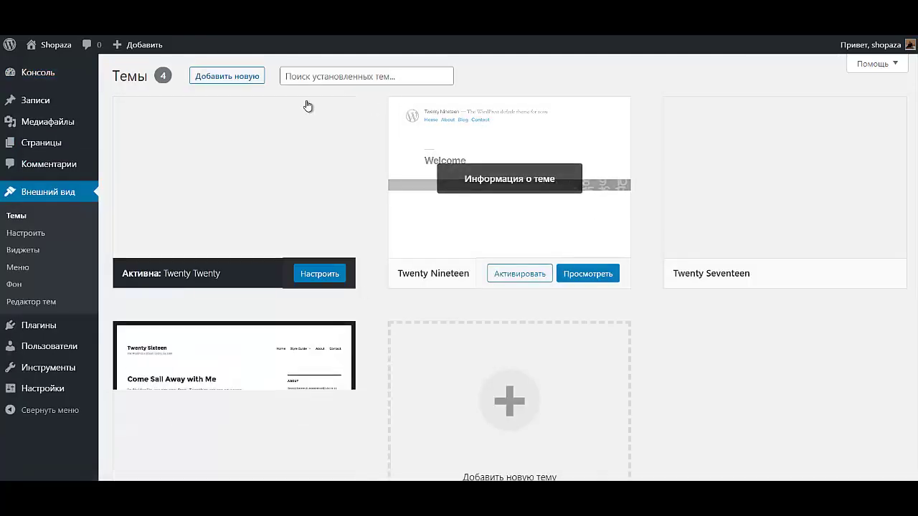
{"action": "left_click", "coordinate": [240, 76]}
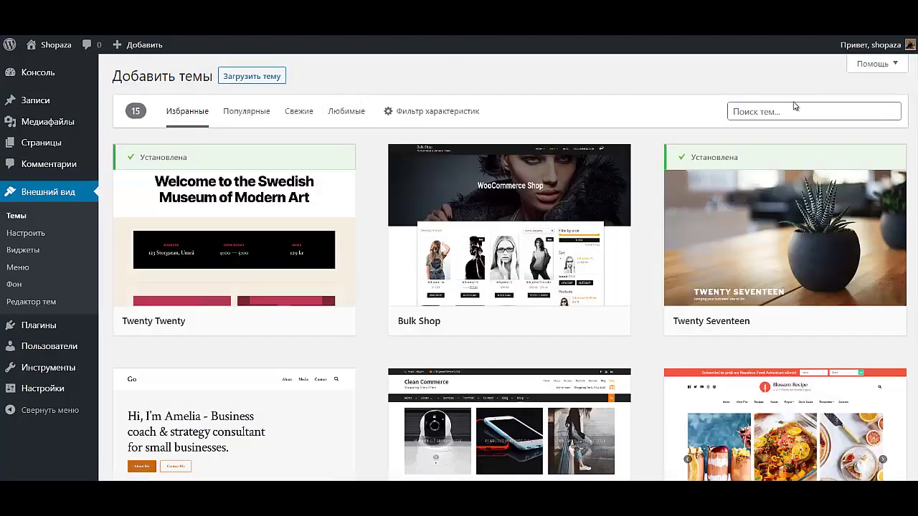
{"action": "left_click", "coordinate": [799, 111]}
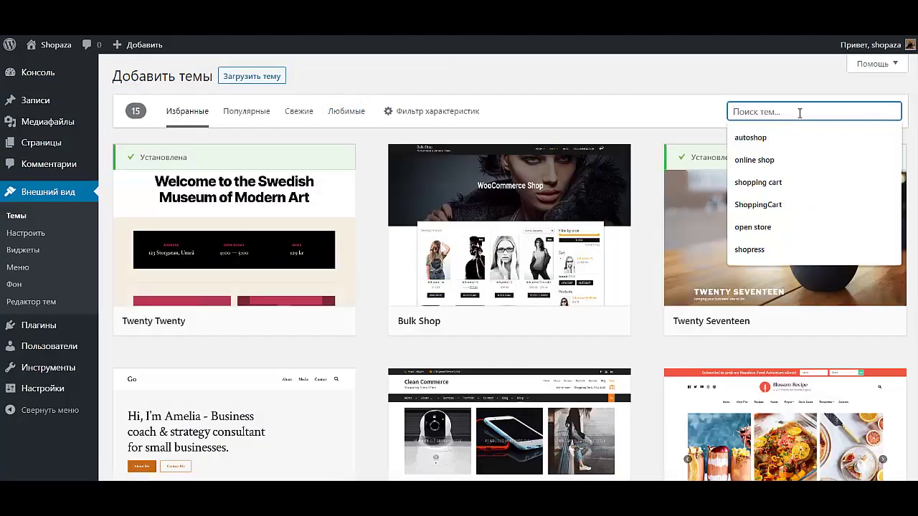
{"action": "type", "text": "acss"}
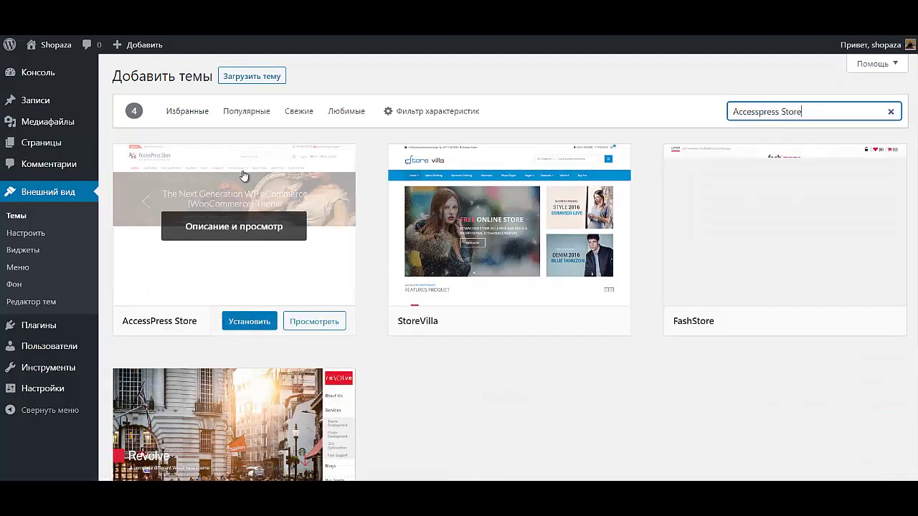
{"action": "left_click", "coordinate": [236, 321]}
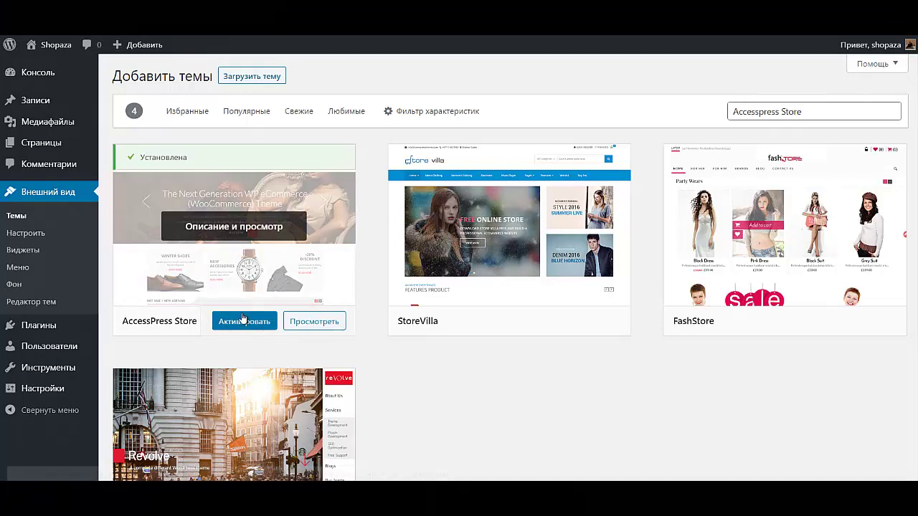
{"action": "left_click", "coordinate": [247, 326]}
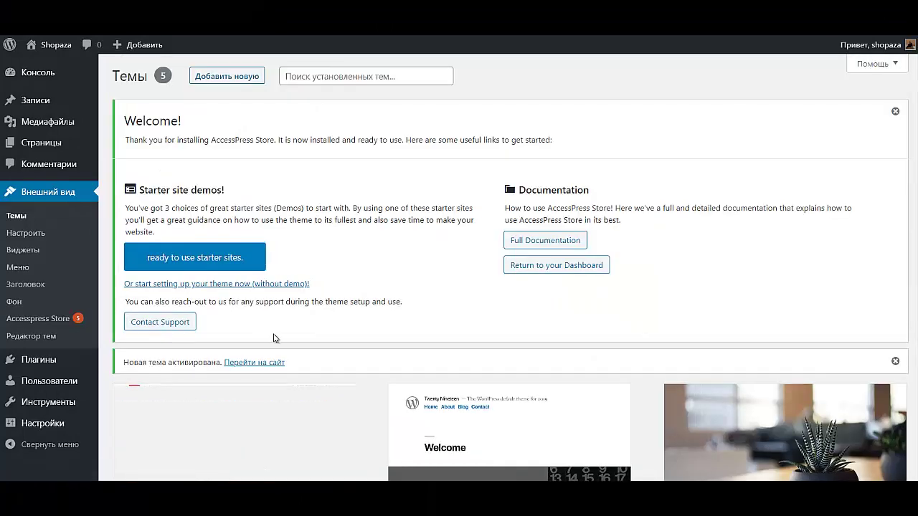
{"action": "scroll", "coordinate": [273, 339], "scroll_direction": "down", "scroll_amount": 2}
{"action": "scroll", "coordinate": [273, 338], "scroll_direction": "down", "scroll_amount": 1}
{"action": "scroll", "coordinate": [273, 338], "scroll_direction": "up", "scroll_amount": 3}
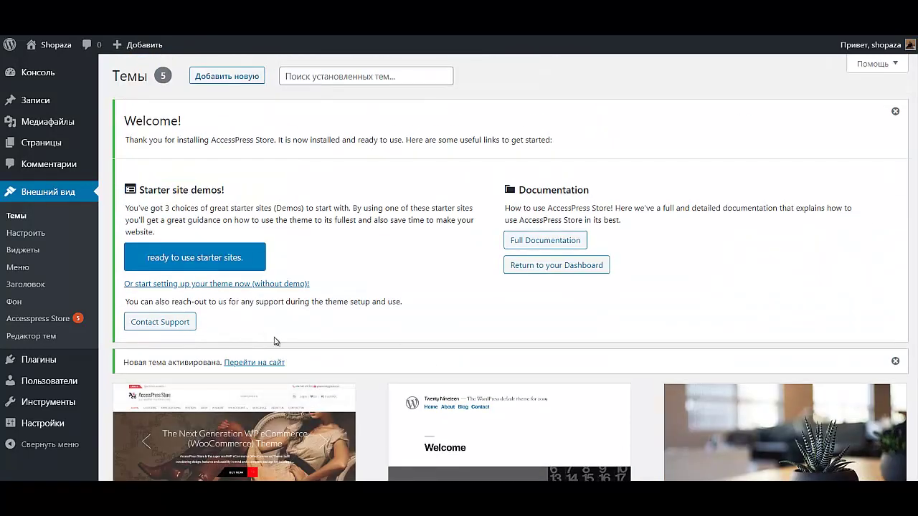
- Delete both installed plugins, Akismet Anti-Spam and Hello Dolly, with a bulk action and confirm the deletion
{"action": "mouse_move", "coordinate": [75, 367]}
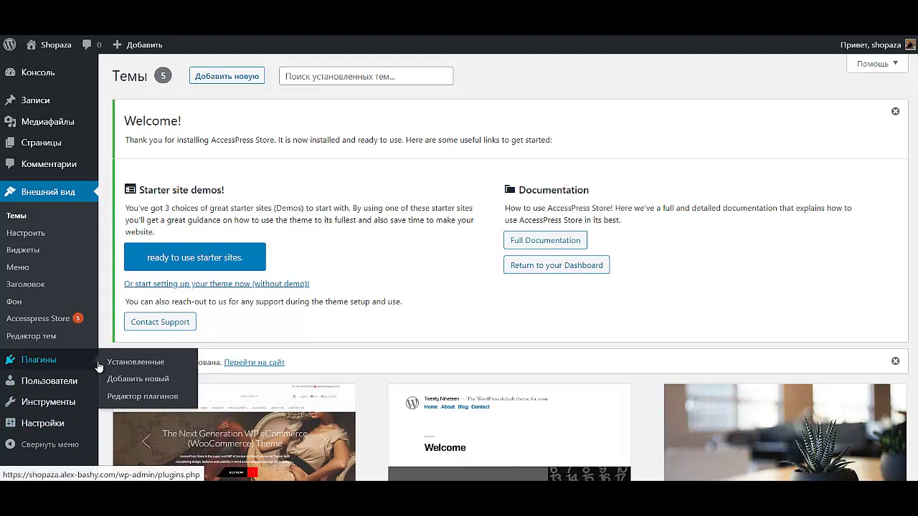
{"action": "left_click", "coordinate": [133, 364]}
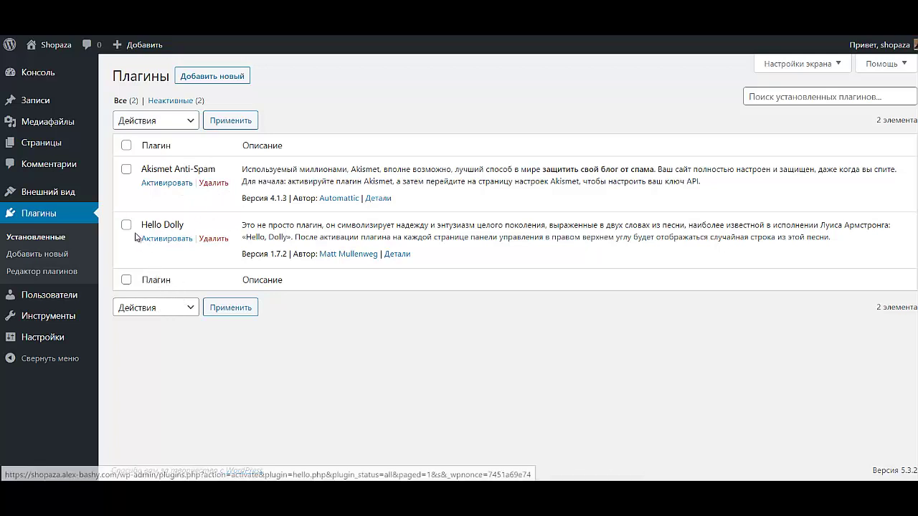
{"action": "left_click", "coordinate": [126, 146]}
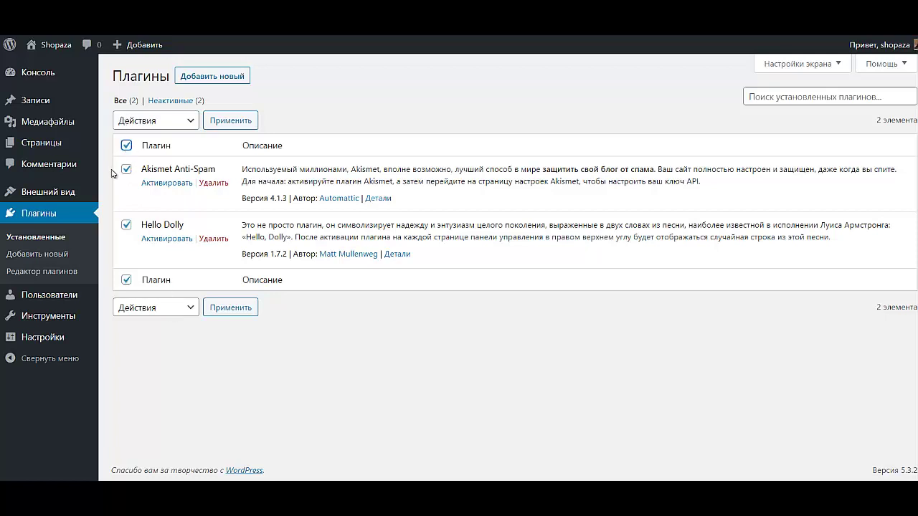
{"action": "left_click", "coordinate": [171, 310]}
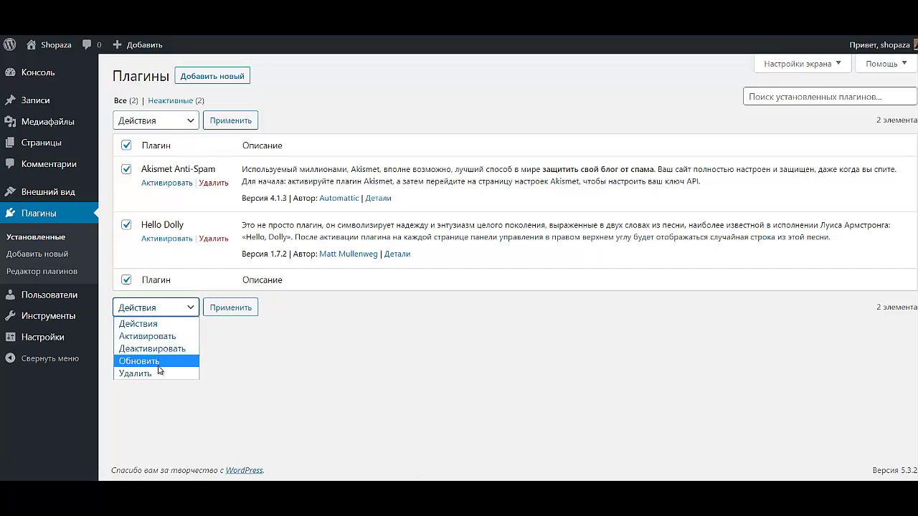
{"action": "left_click", "coordinate": [156, 373]}
{"action": "left_click", "coordinate": [216, 309]}
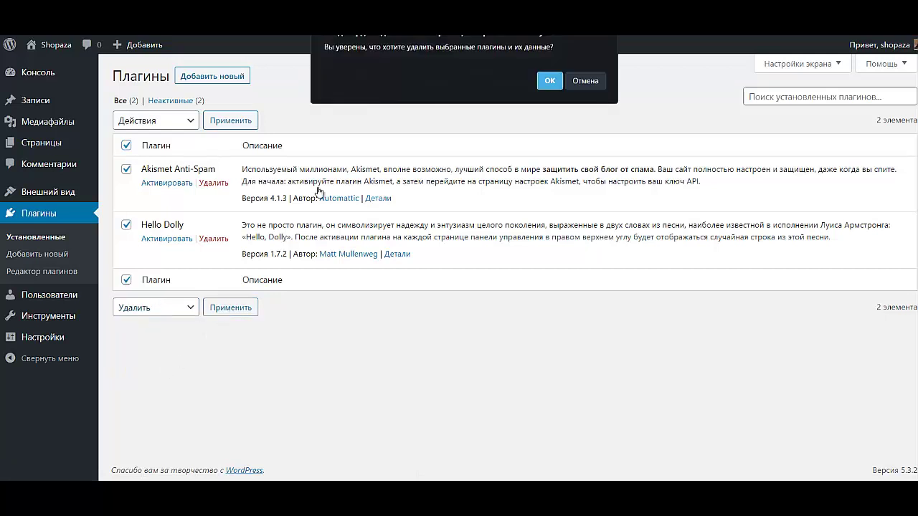
{"action": "left_click", "coordinate": [550, 80]}
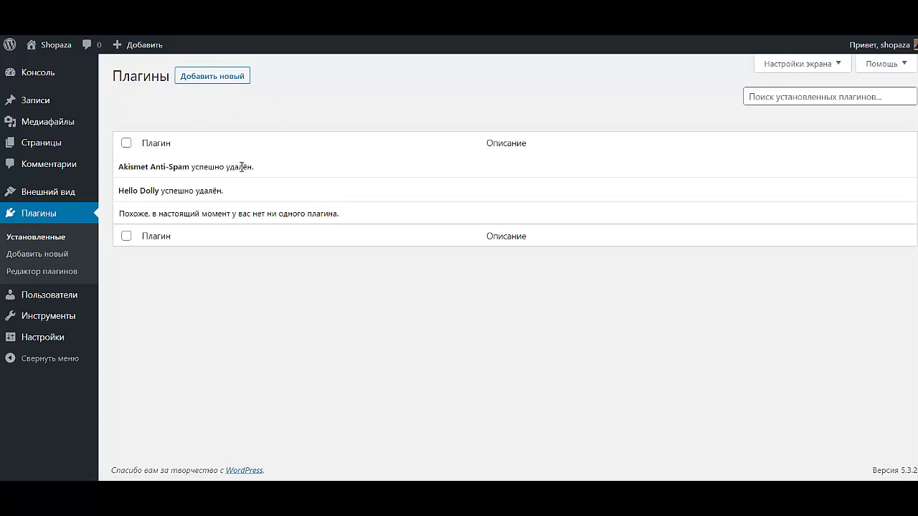
- Search the plugin catalogue for "woocommerce" and install and activate the WooCommerce plugin
{"action": "left_click", "coordinate": [222, 84]}
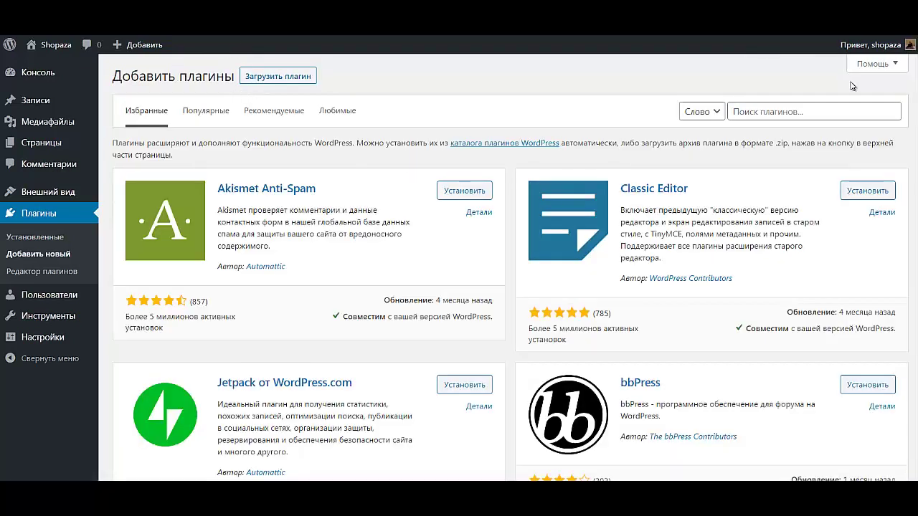
{"action": "left_click", "coordinate": [784, 111]}
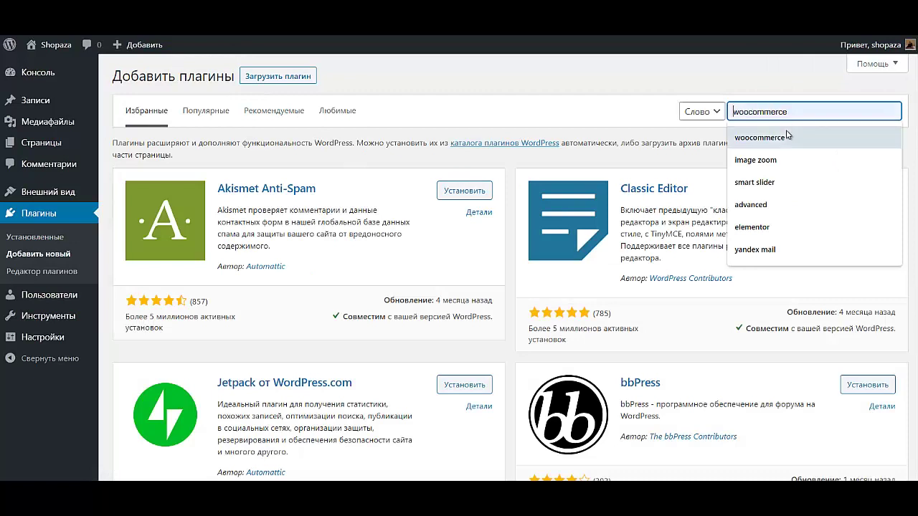
{"action": "left_click", "coordinate": [786, 135]}
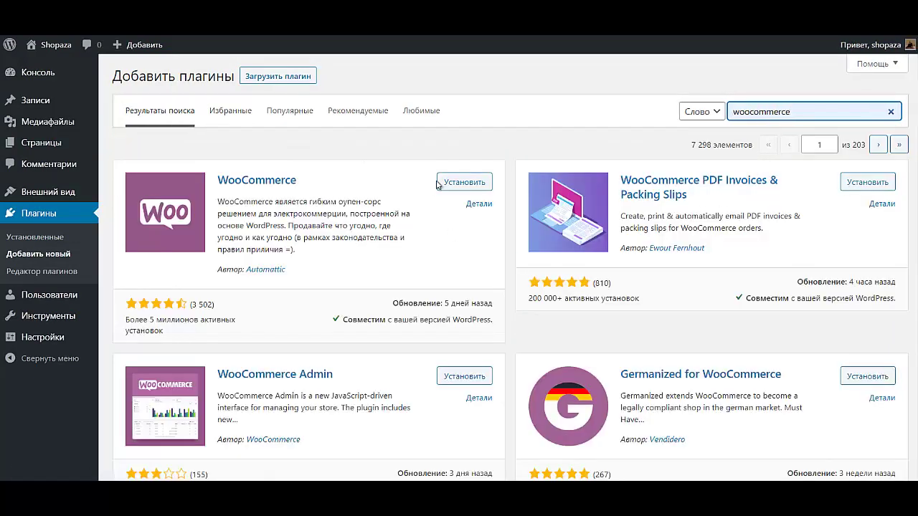
{"action": "left_click", "coordinate": [463, 182]}
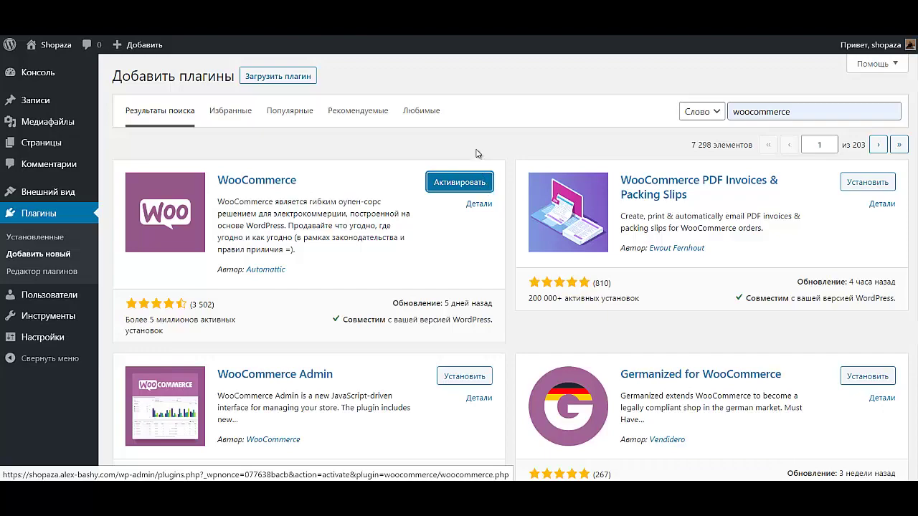
{"action": "left_click", "coordinate": [453, 182]}
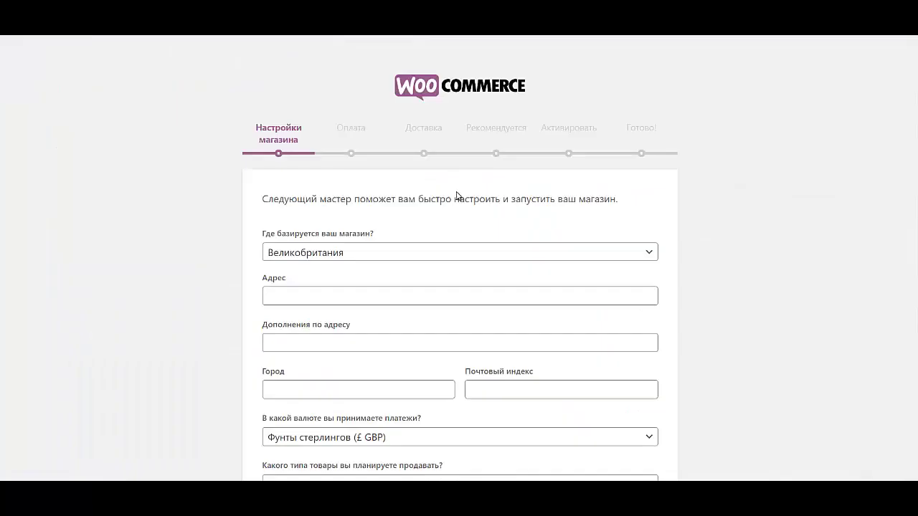
- Set the store's country to Россия and fill in its address, city and postcode from a saved address
{"action": "left_click", "coordinate": [414, 252]}
{"action": "left_click", "coordinate": [383, 326]}
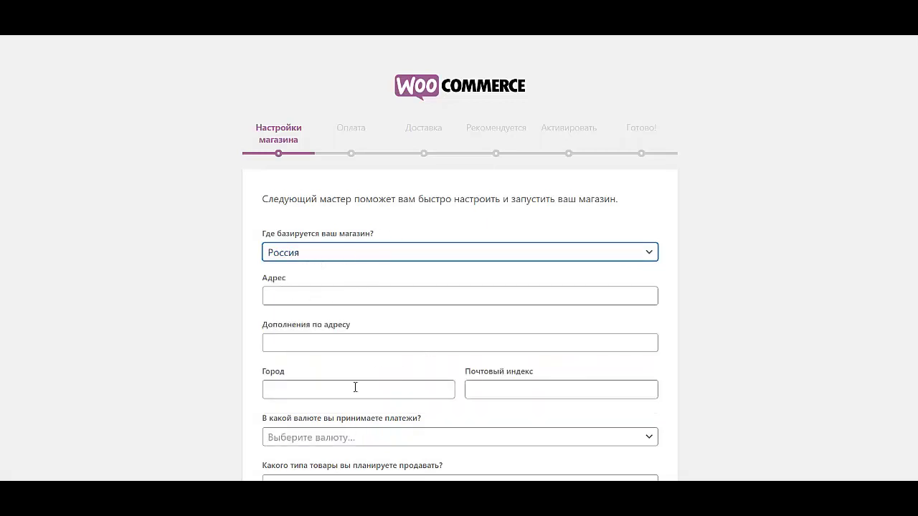
{"action": "scroll", "coordinate": [426, 414], "scroll_direction": "down", "scroll_amount": 1}
{"action": "left_click", "coordinate": [339, 233]}
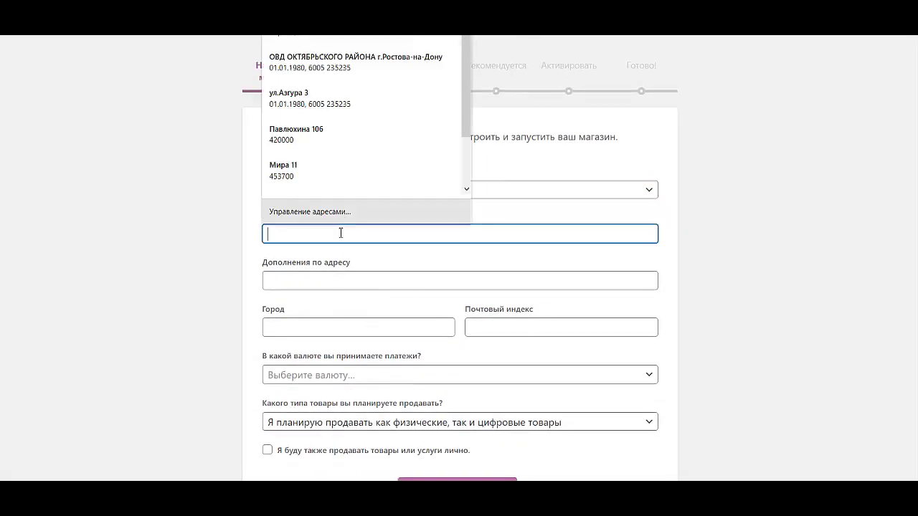
{"action": "left_click", "coordinate": [372, 68]}
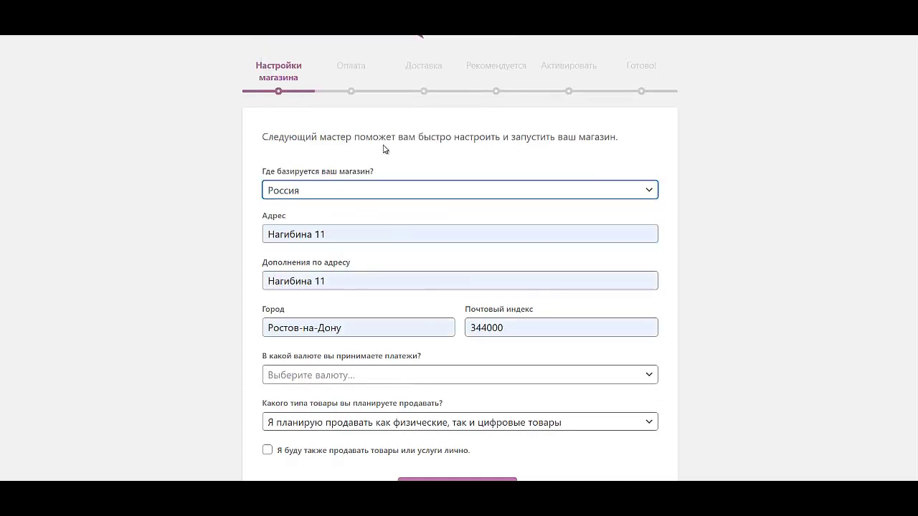
- Set the store's payment currency to Российский рубль (₽ RUB)
{"action": "left_click", "coordinate": [372, 379]}
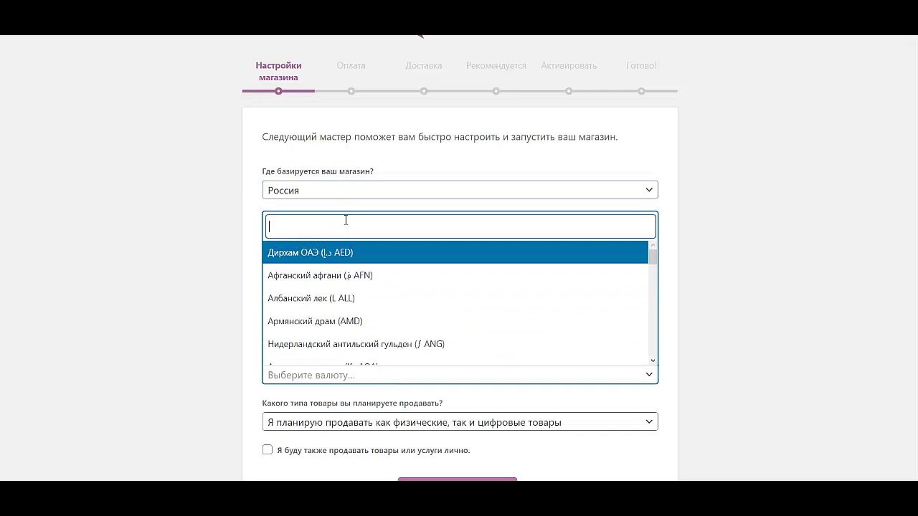
{"action": "type", "text": "рубль"}
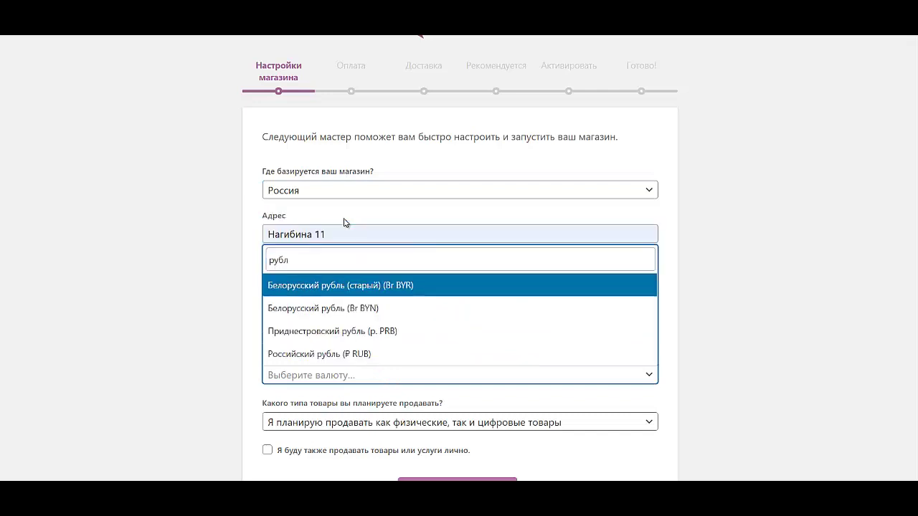
{"action": "left_click", "coordinate": [347, 356]}
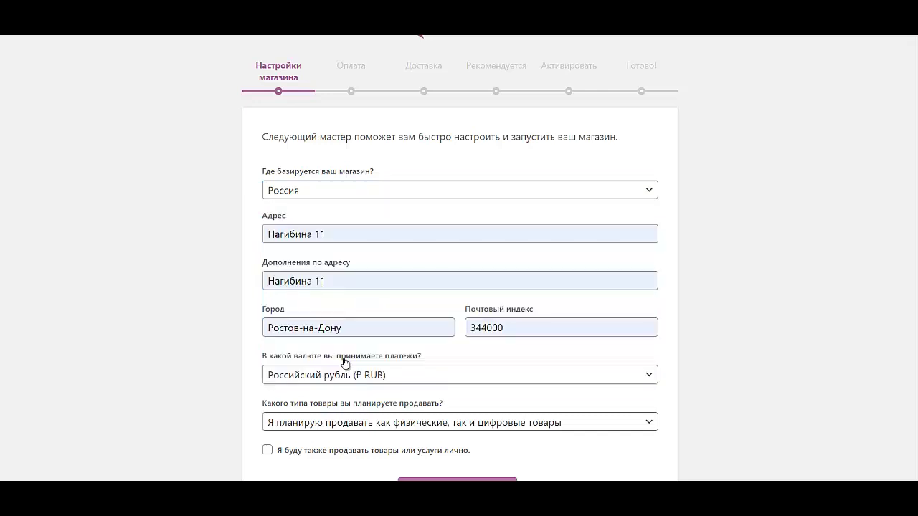
- Choose physical goods as the product type, enable selling in person as well, and submit the store settings
{"action": "left_click", "coordinate": [330, 424]}
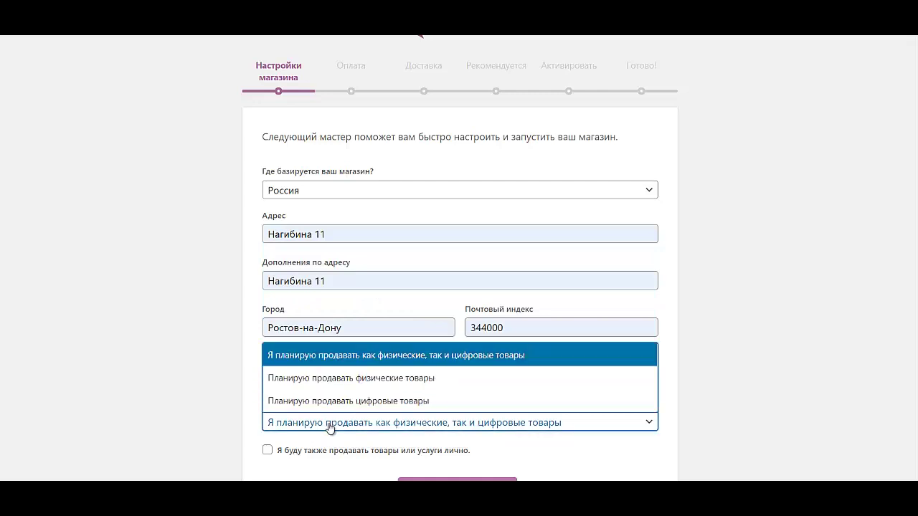
{"action": "left_click", "coordinate": [380, 391]}
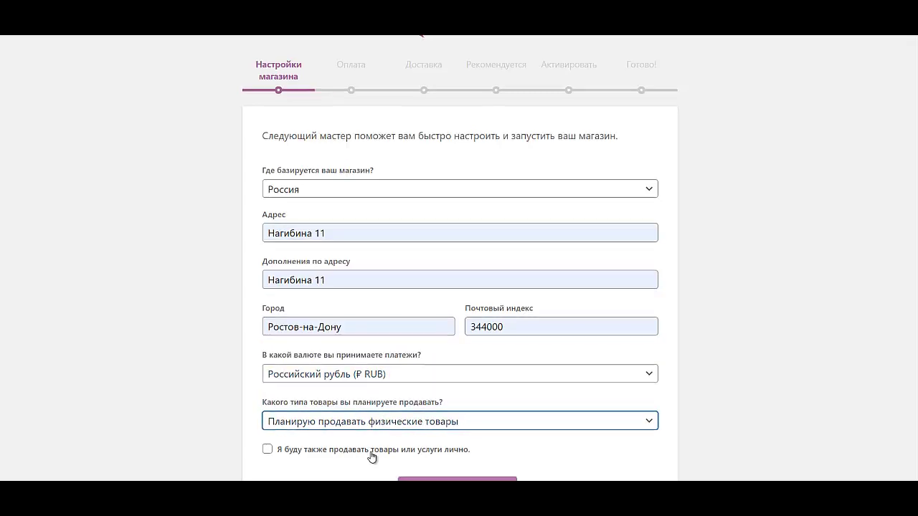
{"action": "left_click", "coordinate": [374, 347]}
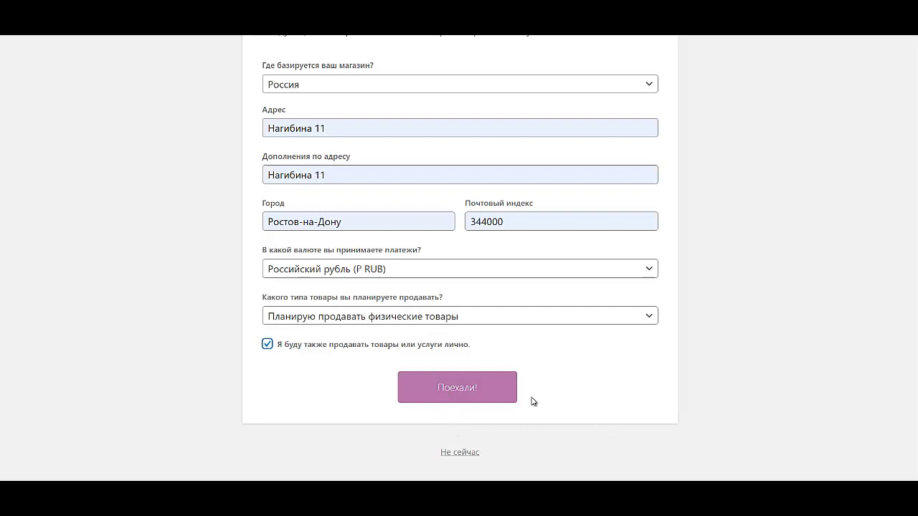
{"action": "left_click", "coordinate": [445, 401]}
{"action": "left_click", "coordinate": [663, 316]}
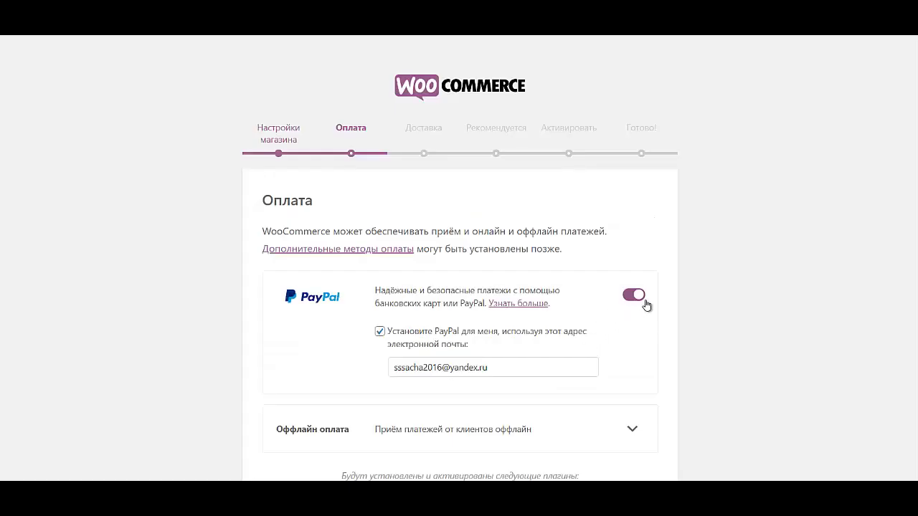
- Disable PayPal as a payment method and continue to the shipping setup
{"action": "left_click", "coordinate": [633, 296]}
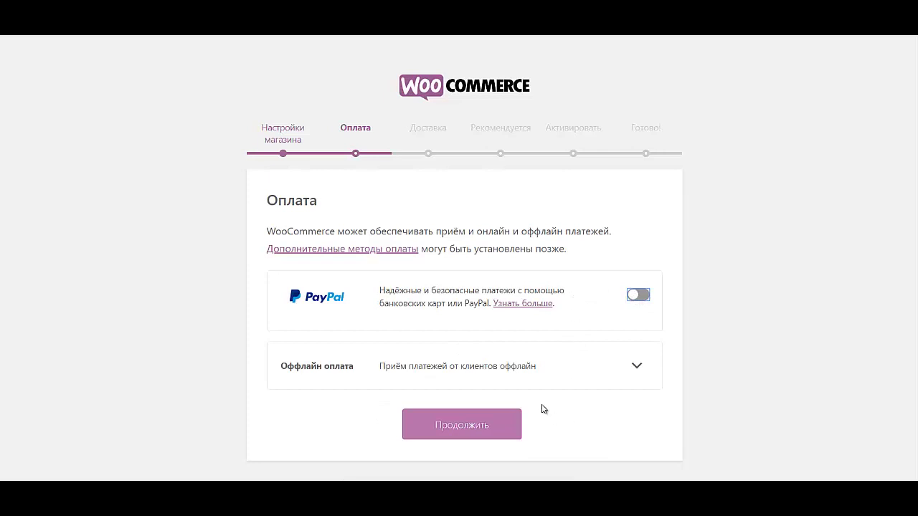
{"action": "left_click", "coordinate": [502, 426]}
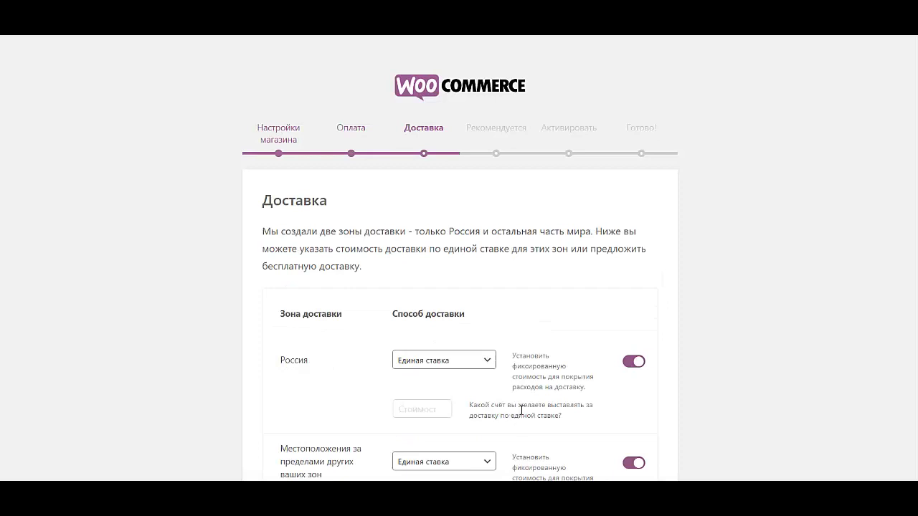
- Set the flat-rate shipping cost to 300 for Russia and for locations outside the other zones, and continue the setup
{"action": "left_click", "coordinate": [413, 409]}
{"action": "left_click", "coordinate": [408, 435]}
{"action": "scroll", "coordinate": [430, 402], "scroll_direction": "down", "scroll_amount": 3}
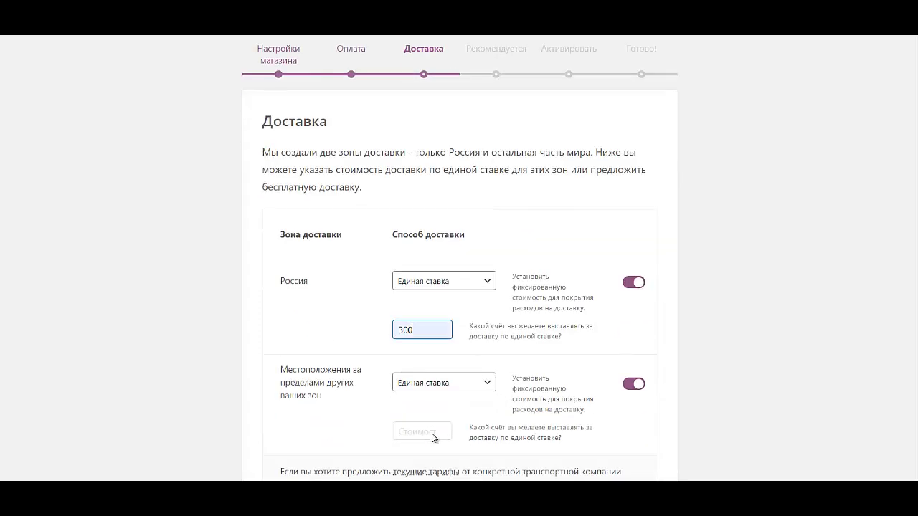
{"action": "left_click", "coordinate": [423, 324]}
{"action": "left_click", "coordinate": [405, 348]}
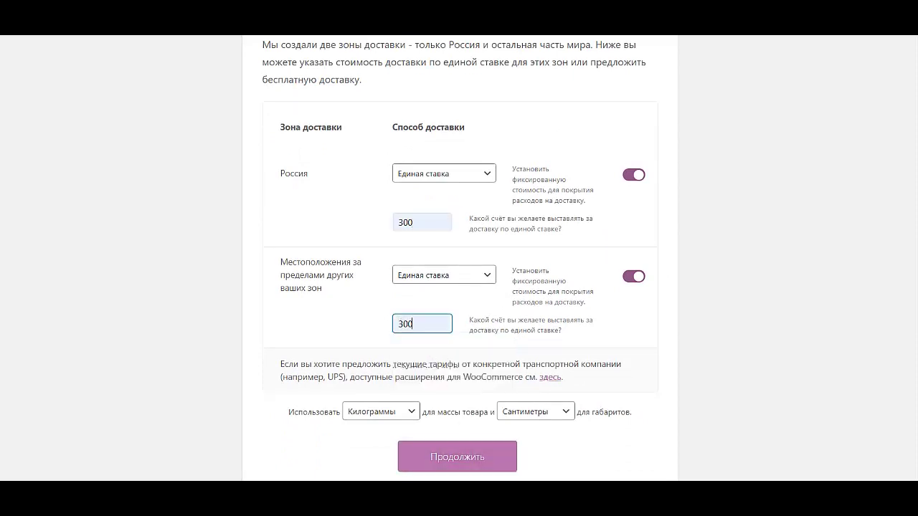
{"action": "scroll", "coordinate": [433, 428], "scroll_direction": "down", "scroll_amount": 1}
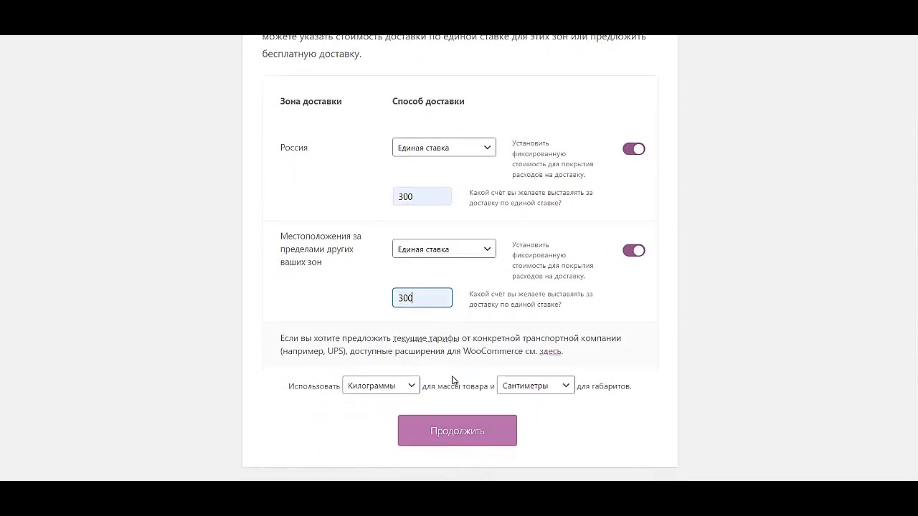
{"action": "left_click", "coordinate": [452, 431]}
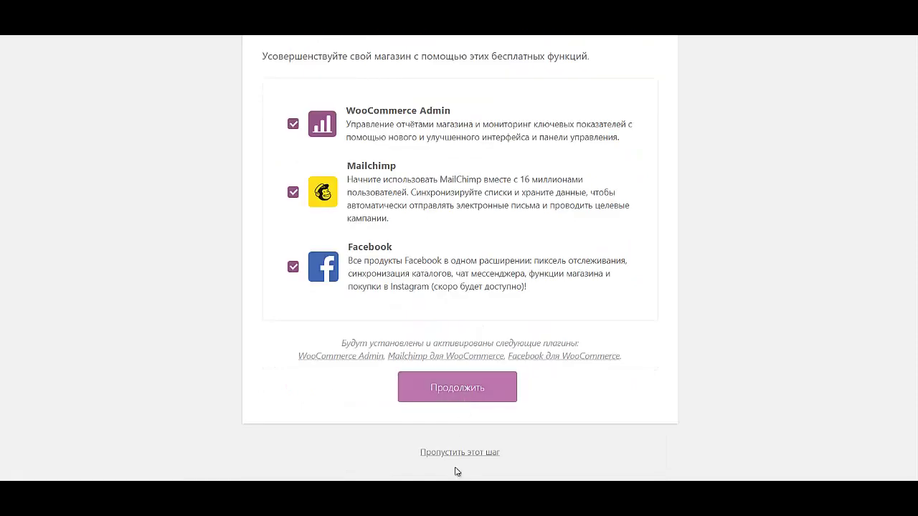
- Skip the recommended extras and the activation step of the WooCommerce setup, and go to the site's admin console
{"action": "left_click", "coordinate": [457, 453]}
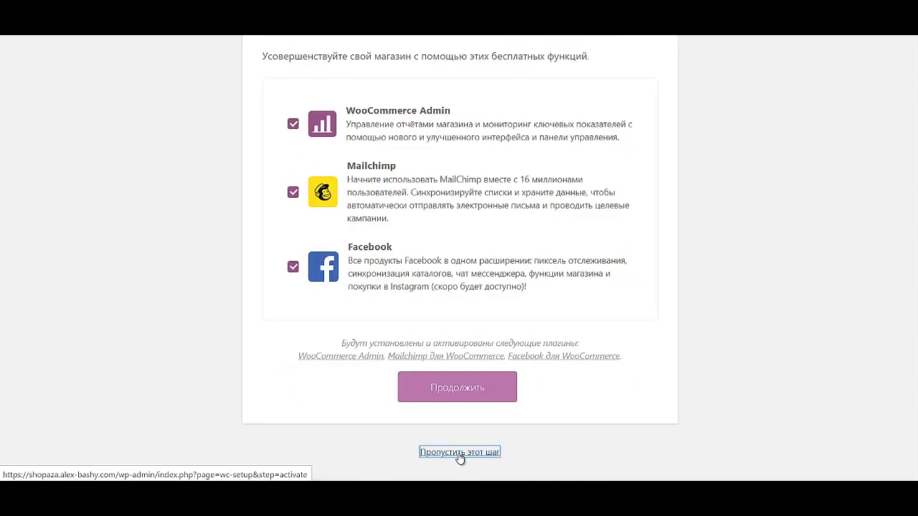
{"action": "scroll", "coordinate": [464, 456], "scroll_direction": "down", "scroll_amount": 4}
{"action": "left_click", "coordinate": [454, 453]}
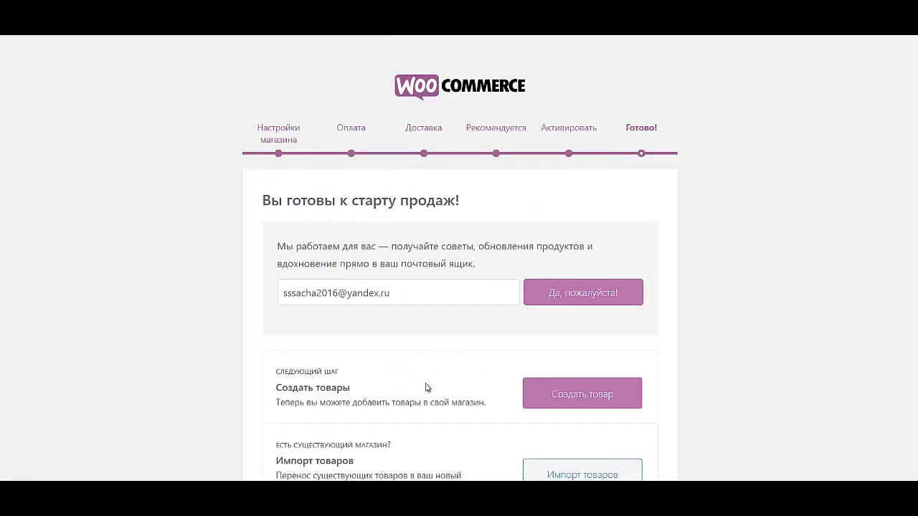
{"action": "scroll", "coordinate": [426, 377], "scroll_direction": "down", "scroll_amount": 3}
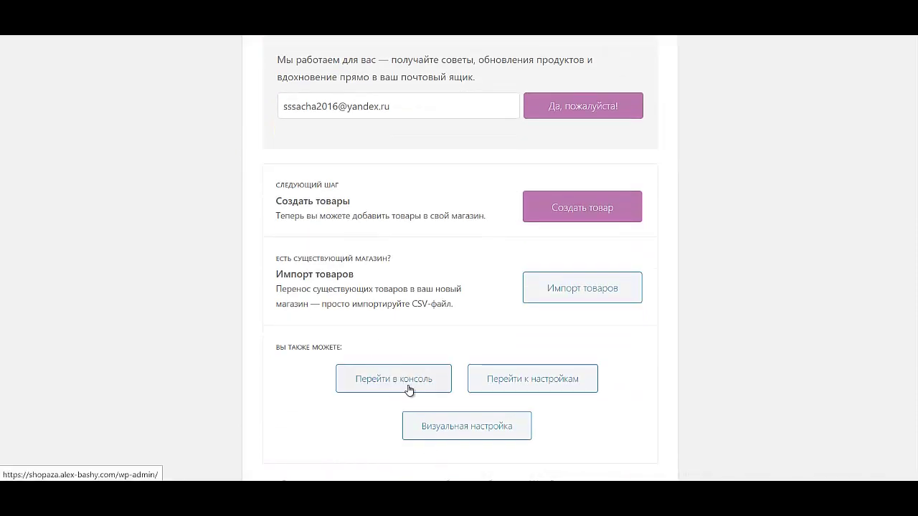
{"action": "left_click", "coordinate": [406, 385]}
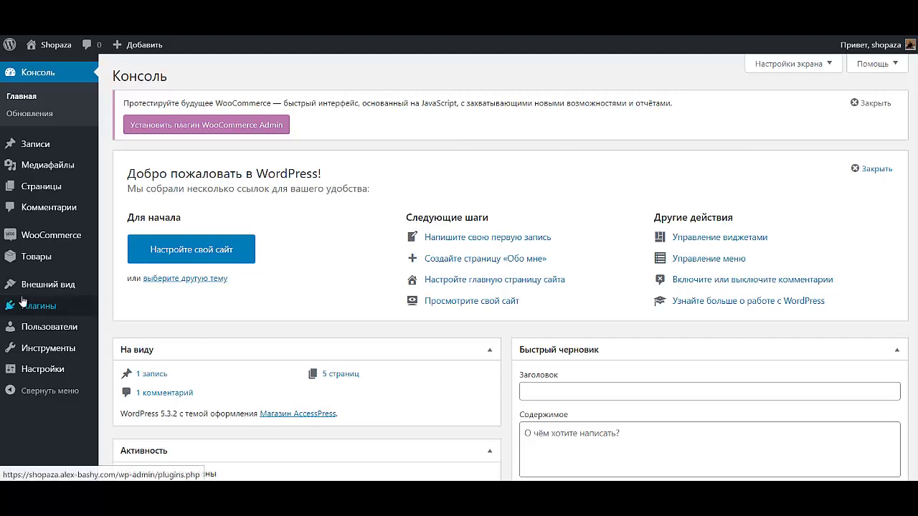
- Open the page for adding new plugins and get ready to search the plugin directory
{"action": "mouse_move", "coordinate": [57, 306]}
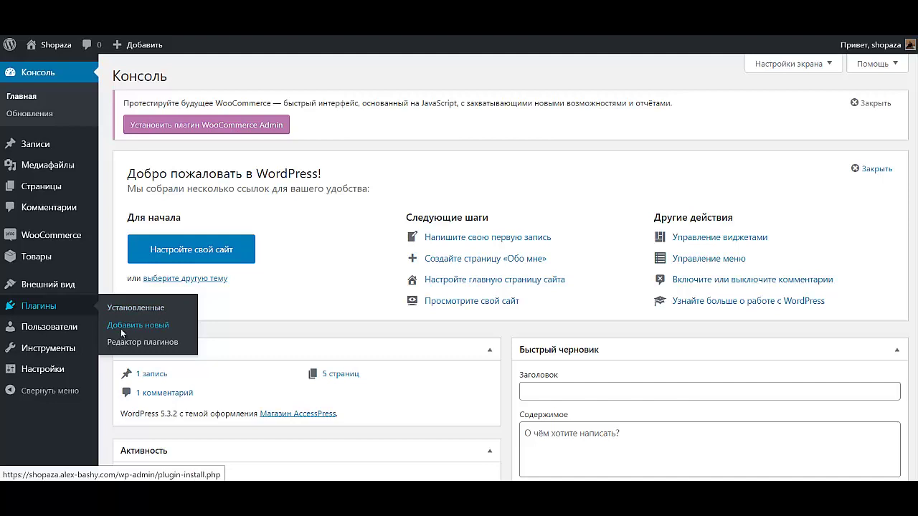
{"action": "left_click", "coordinate": [120, 327]}
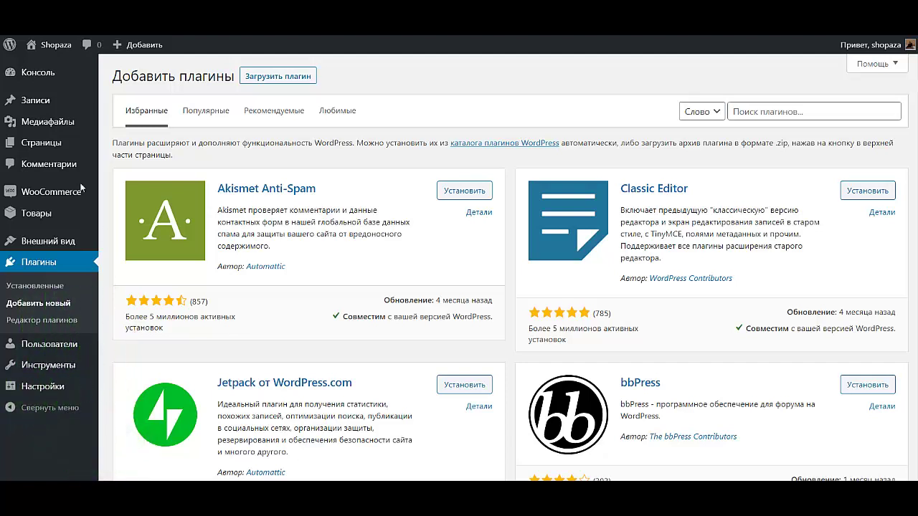
{"action": "left_click", "coordinate": [813, 109]}
{"action": "type", "text": "ь"}
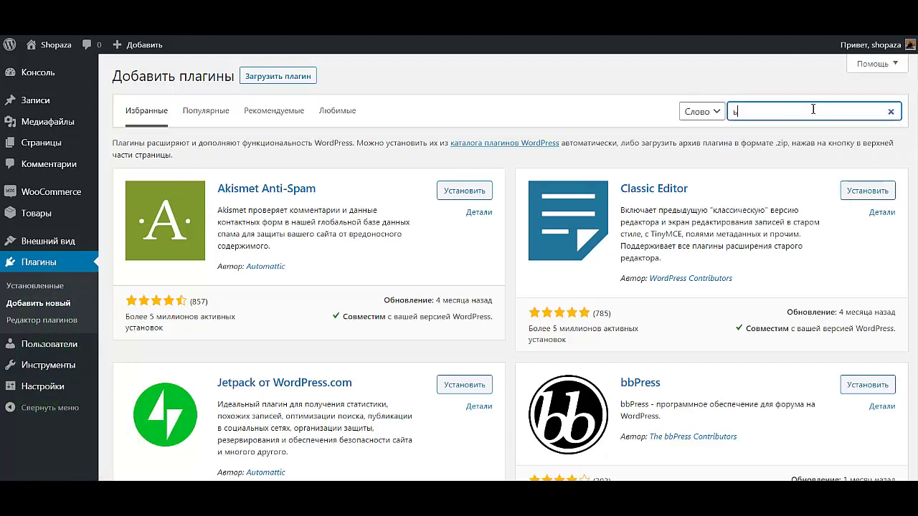
{"action": "type", "text": "фчигеещ"}
{"action": "key", "text": "BackSpace"}
{"action": "key", "text": "BackSpace"}
{"action": "key", "text": "BackSpace"}
{"action": "key", "text": "BackSpace"}
{"action": "key", "text": "BackSpace"}
{"action": "key", "text": "BackSpace"}
{"action": "key", "text": "BackSpace"}
- Search the plugin directory for "maxbutton" and install WordPress Button Plugin MaxButtons
{"action": "type", "text": "m"}
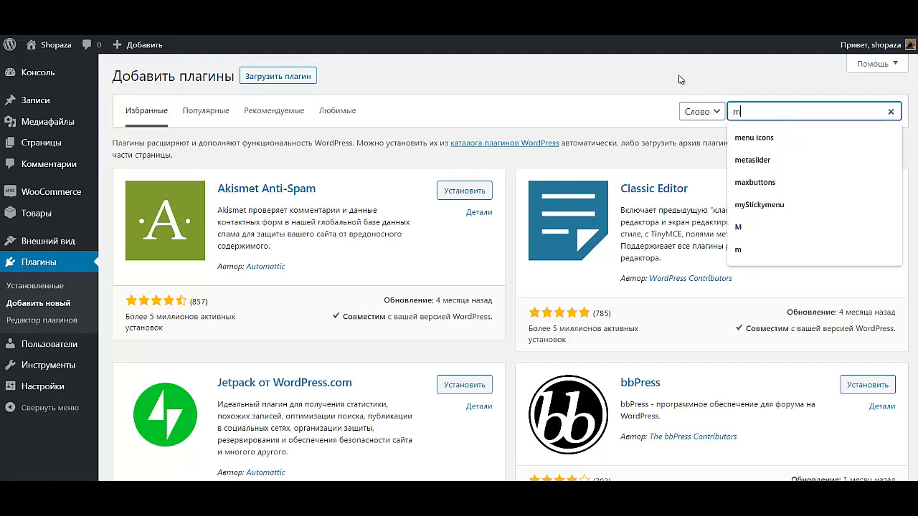
{"action": "type", "text": "axbutton"}
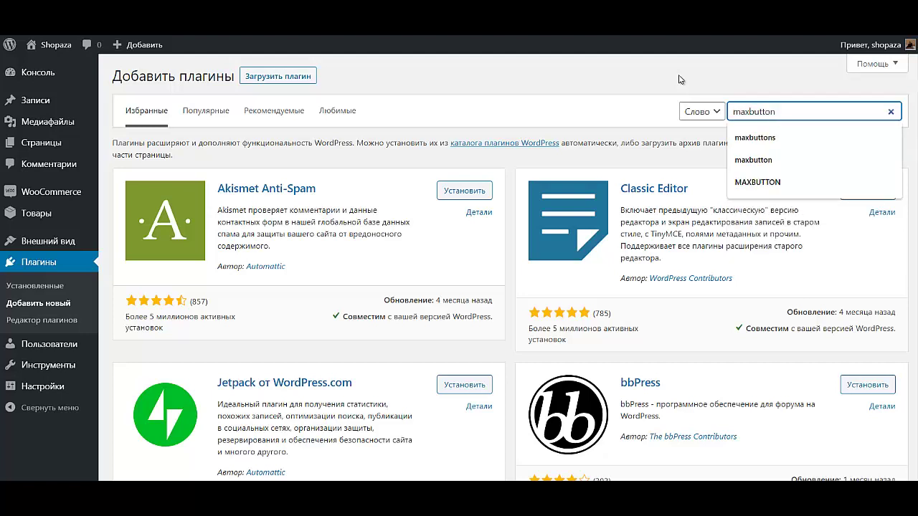
{"action": "key", "text": "Return"}
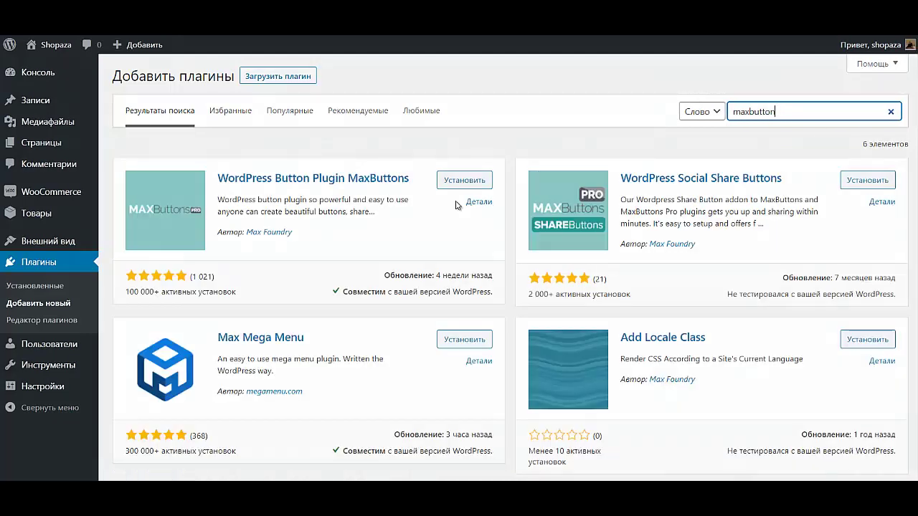
{"action": "left_click", "coordinate": [472, 184]}
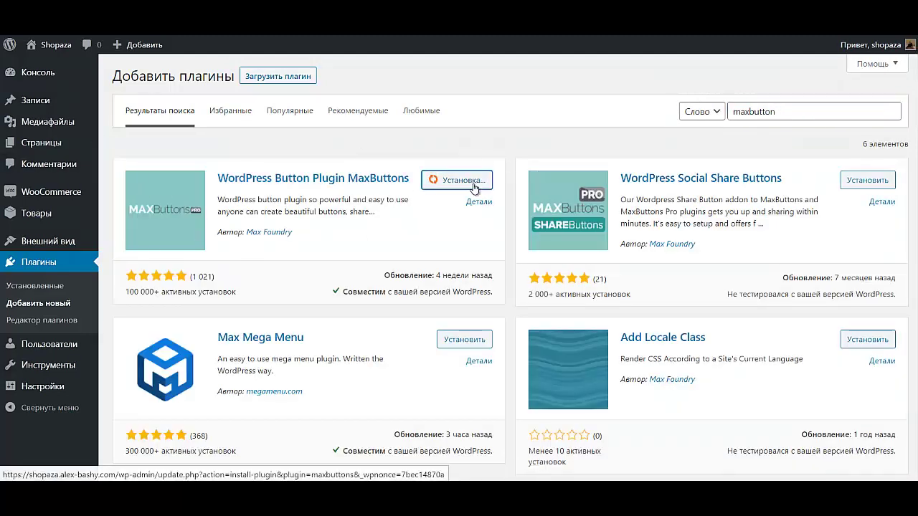
- Search the plugin directory for "popup maker" and install Popup Maker — Popup Forms, Opt-ins & More
{"action": "left_click", "coordinate": [791, 112]}
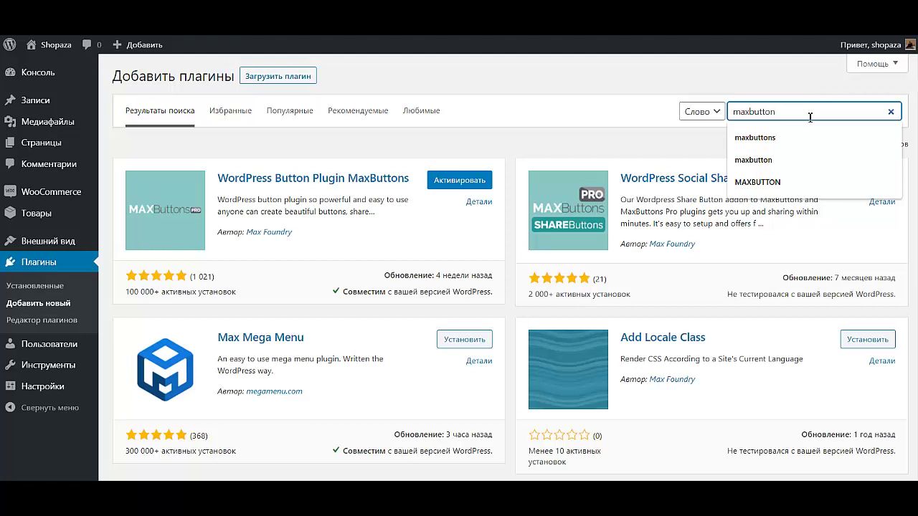
{"action": "left_click_drag", "start_coordinate": [813, 114], "coordinate": [600, 119]}
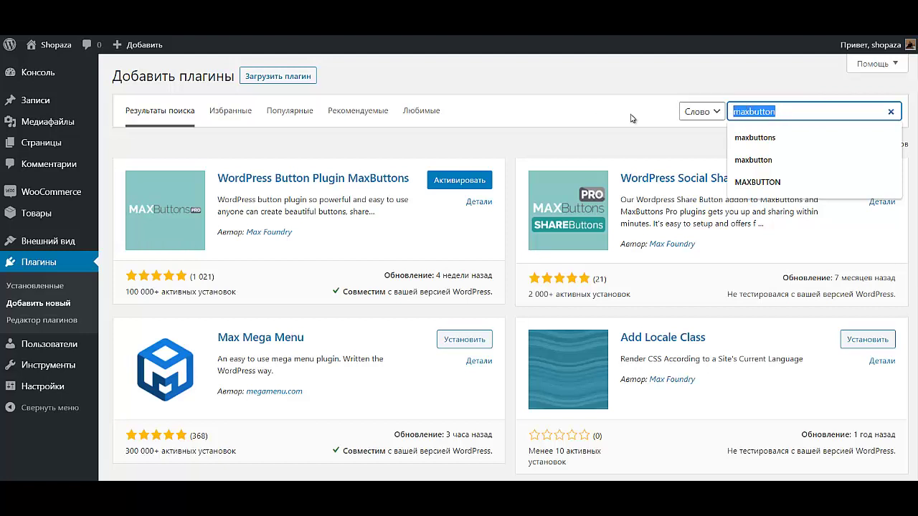
{"action": "type", "text": "pop"}
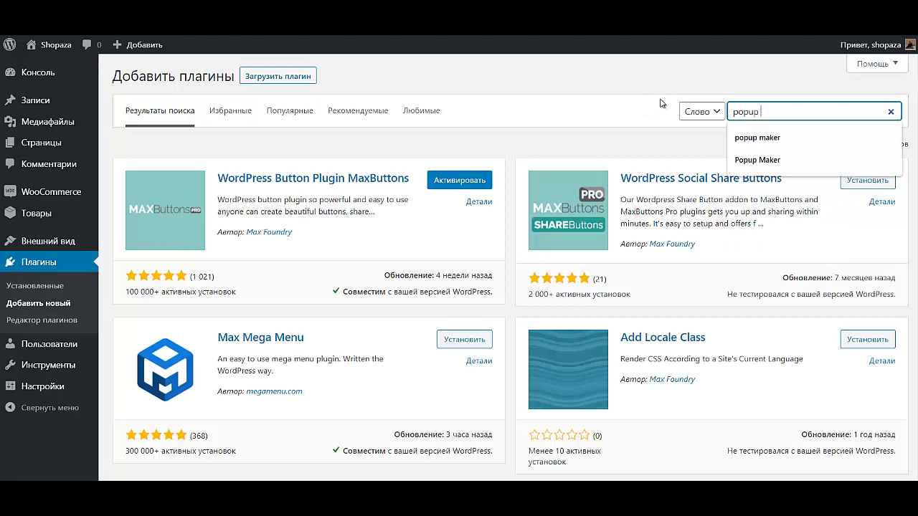
{"action": "type", "text": "up"}
{"action": "key", "text": "Down"}
{"action": "key", "text": "Return"}
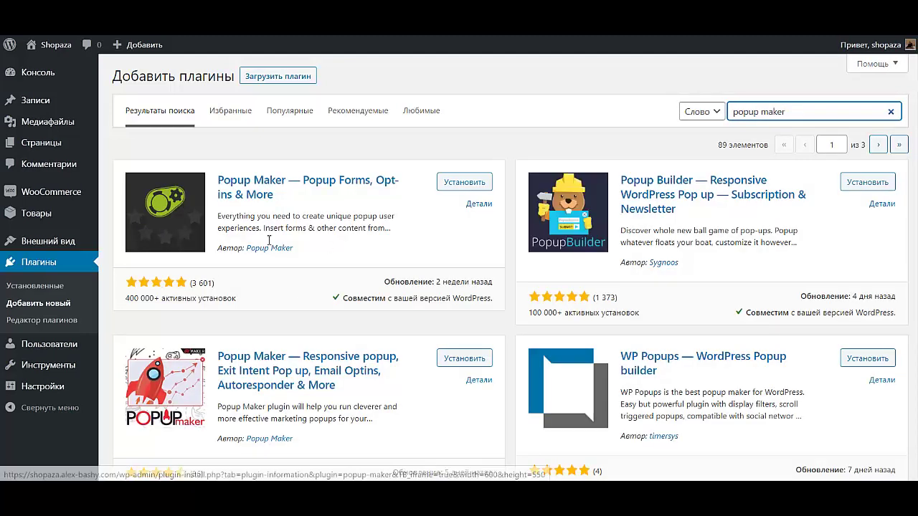
{"action": "left_click", "coordinate": [475, 181]}
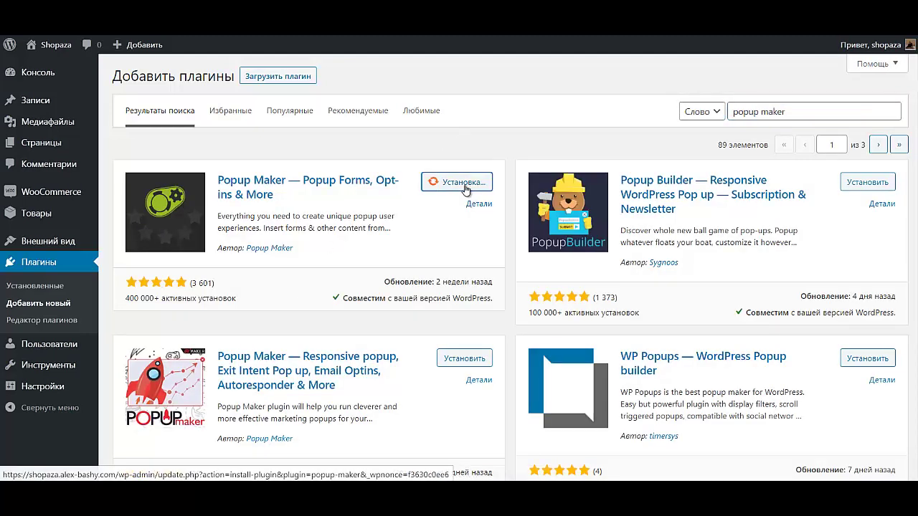
- Search the plugin directory for "wpforms" and install the WPForms contact form plugin
{"action": "left_click", "coordinate": [780, 112]}
{"action": "left_click_drag", "start_coordinate": [780, 112], "coordinate": [686, 122]}
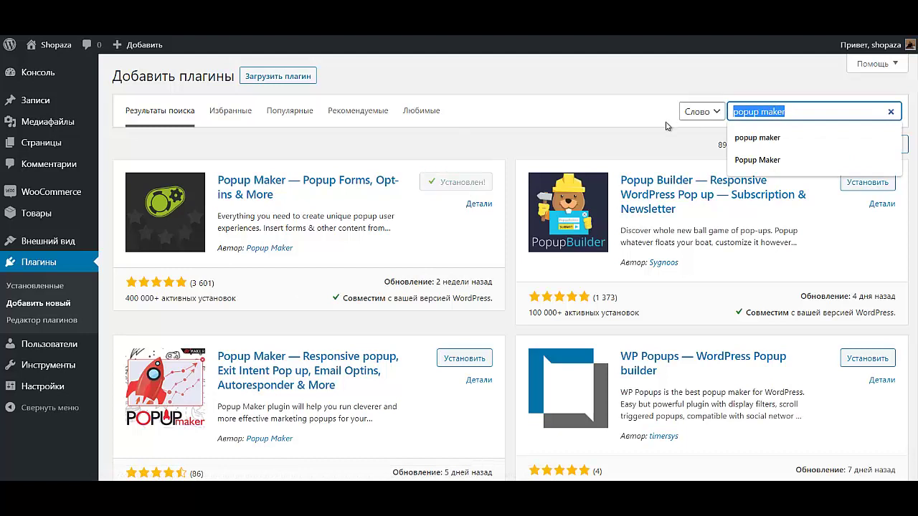
{"action": "type", "text": "wp"}
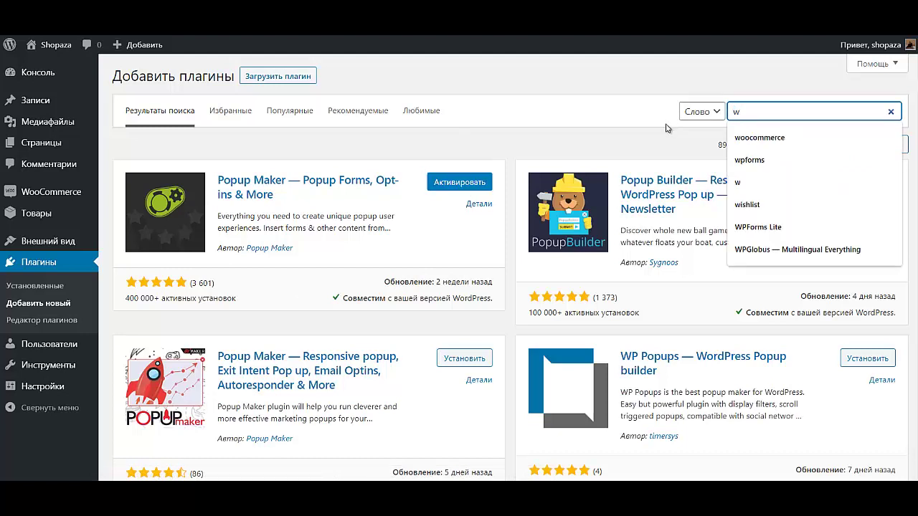
{"action": "type", "text": "forms"}
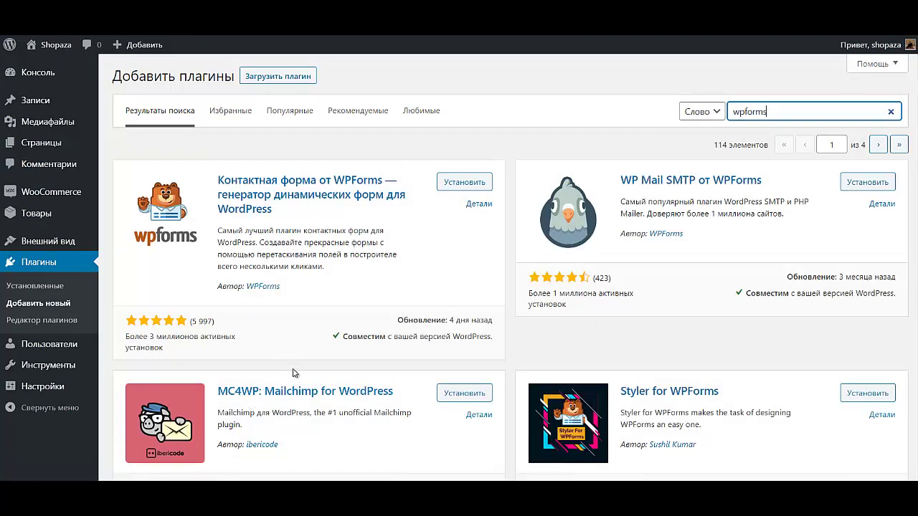
{"action": "left_click", "coordinate": [440, 182]}
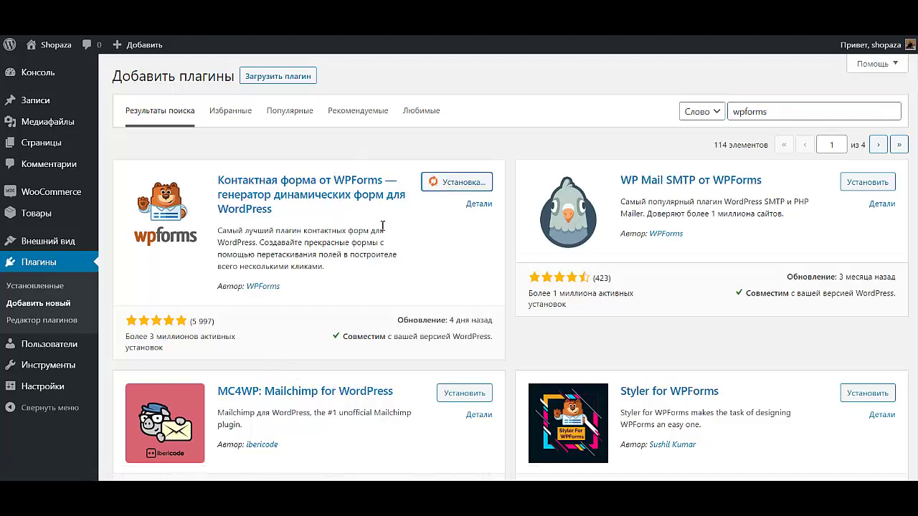
- Search the plugin directory for "advanced" and install TinyMCE Advanced
{"action": "double_click", "coordinate": [749, 111]}
{"action": "type", "text": "advan"}
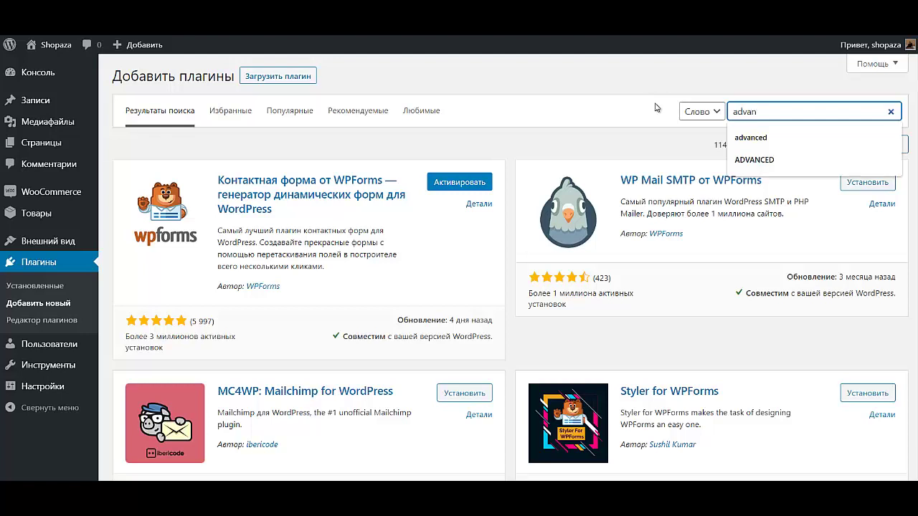
{"action": "type", "text": "ced"}
{"action": "left_click", "coordinate": [752, 138]}
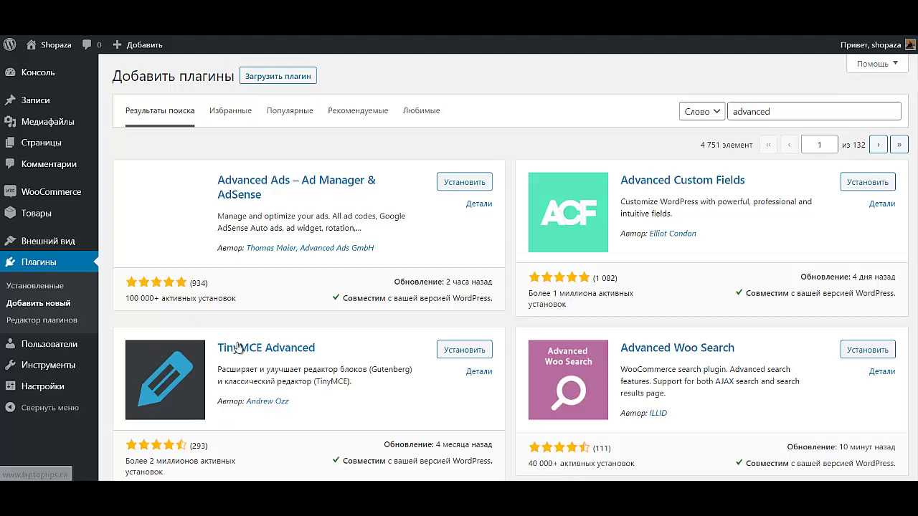
{"action": "left_click", "coordinate": [462, 350]}
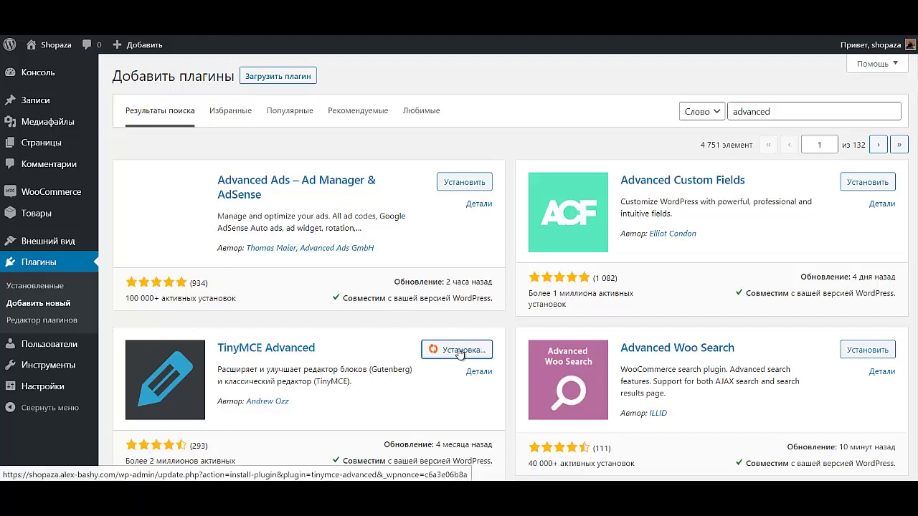
- Search the plugin directory for "menu icons" and install Menu Icons by ThemeIsle
{"action": "double_click", "coordinate": [817, 112]}
{"action": "type", "text": "m"}
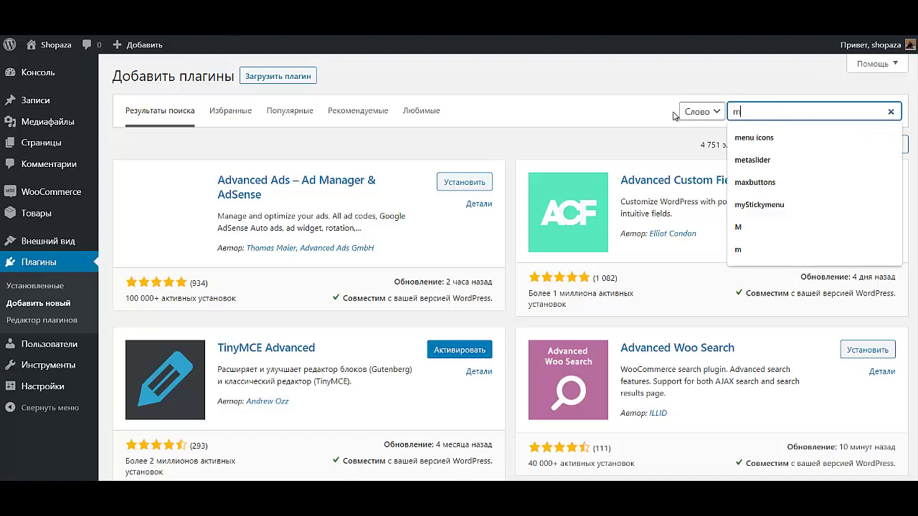
{"action": "type", "text": "enu"}
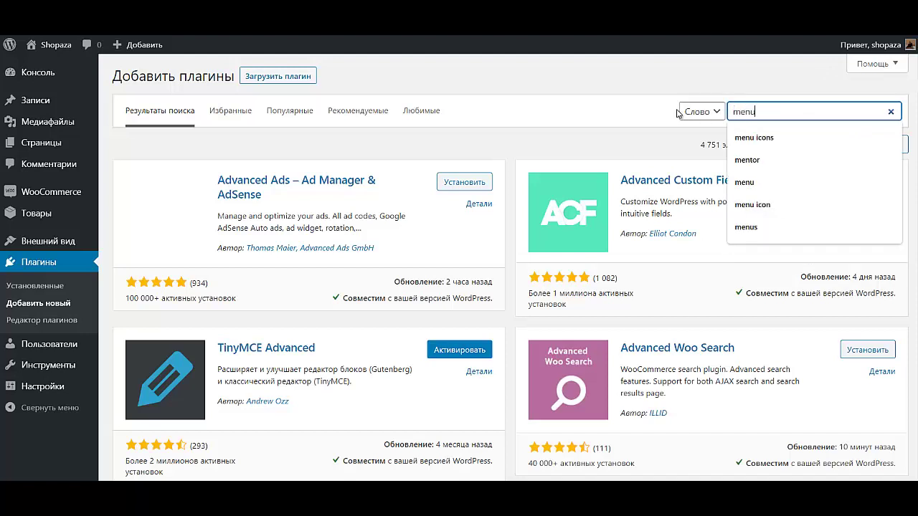
{"action": "type", "text": " icon"}
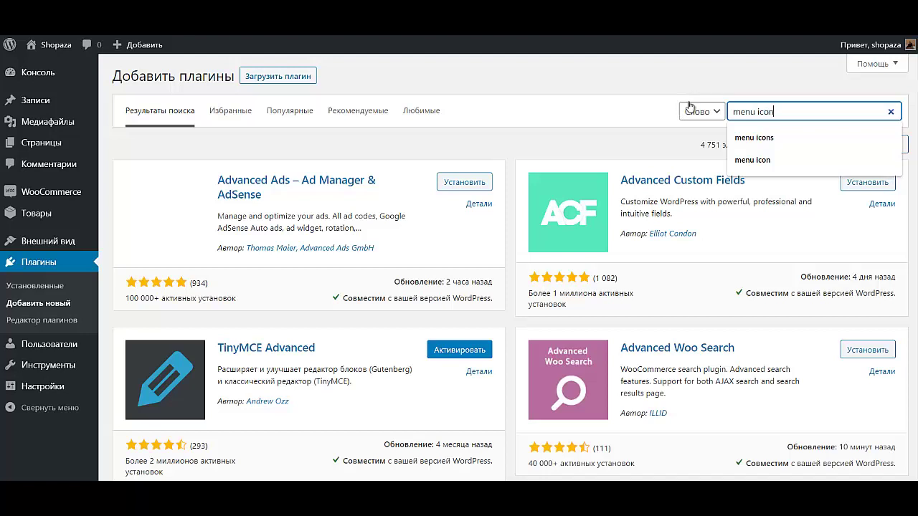
{"action": "type", "text": "s"}
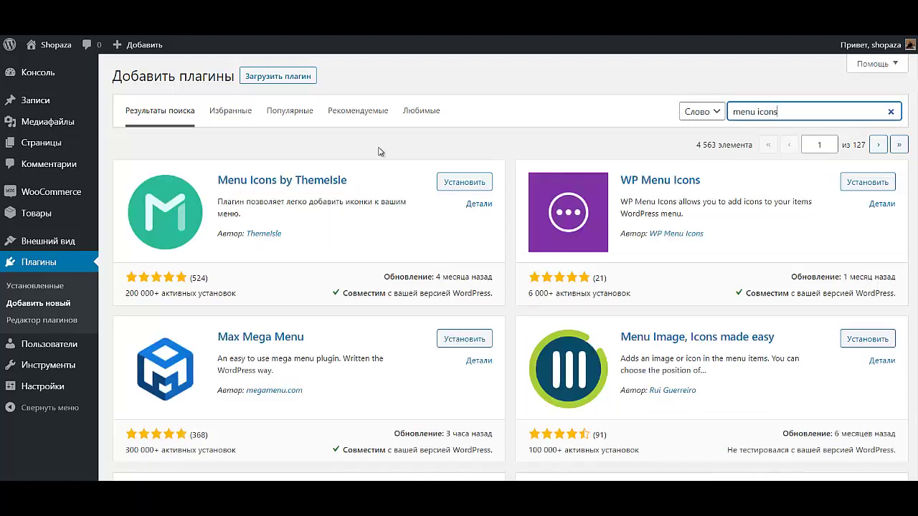
{"action": "left_click", "coordinate": [466, 182]}
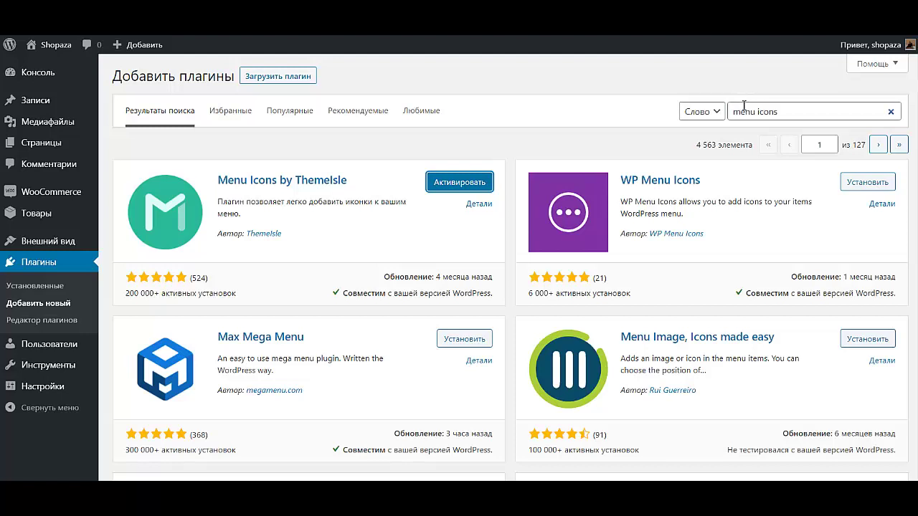
- Search the plugin directory for "saphali" and install Saphali Woocommerce Russian
{"action": "left_click_drag", "start_coordinate": [799, 116], "coordinate": [687, 126]}
{"action": "type", "text": "saphali"}
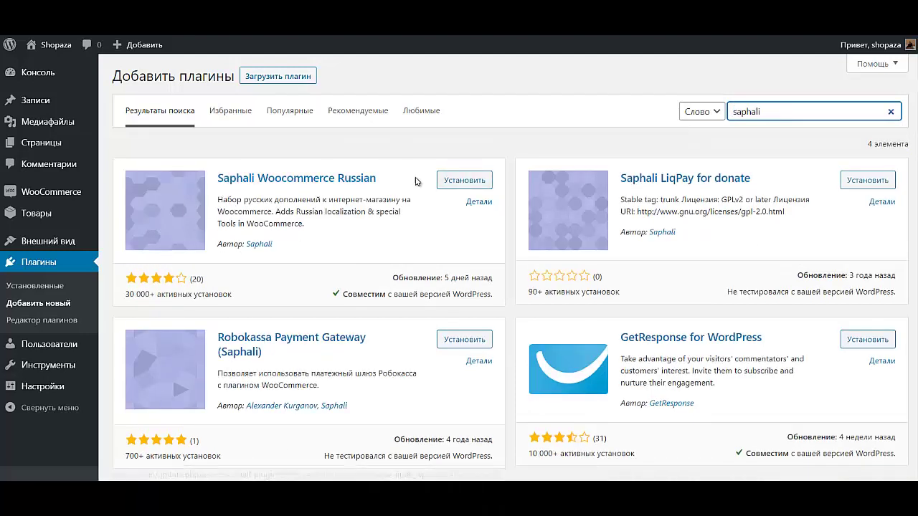
{"action": "left_click", "coordinate": [453, 184]}
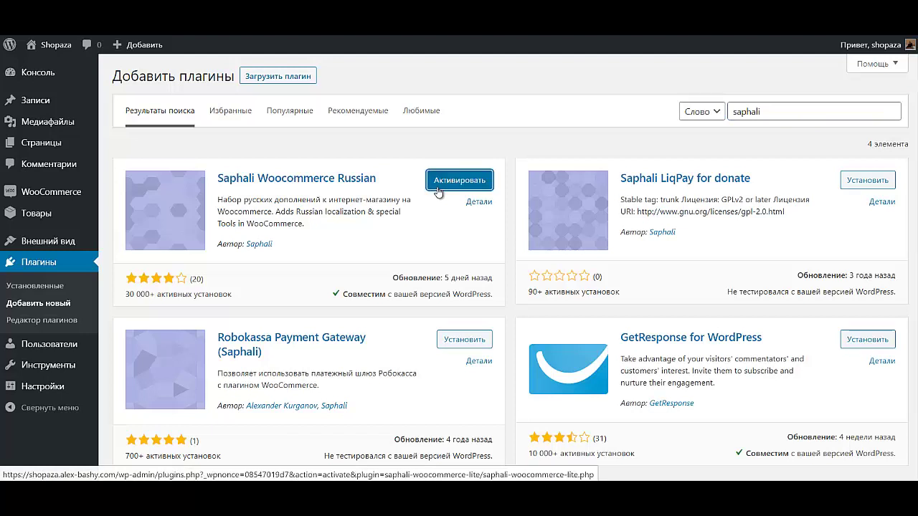
- Search the plugin directory for "smart slider" and install Smart Slider 3
{"action": "left_click", "coordinate": [761, 114]}
{"action": "key", "text": "ctrl+a"}
{"action": "type", "text": "s"}
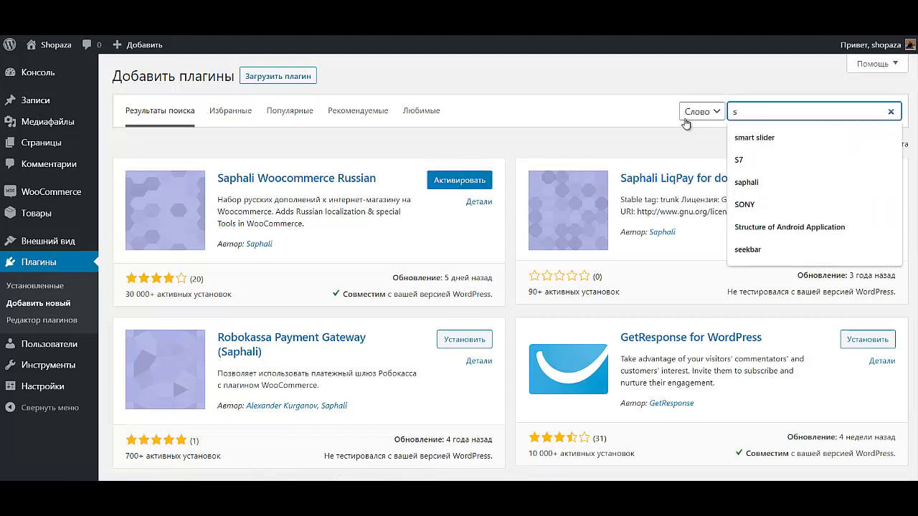
{"action": "type", "text": "mart slider"}
{"action": "left_click", "coordinate": [470, 188]}
{"action": "left_click", "coordinate": [470, 188]}
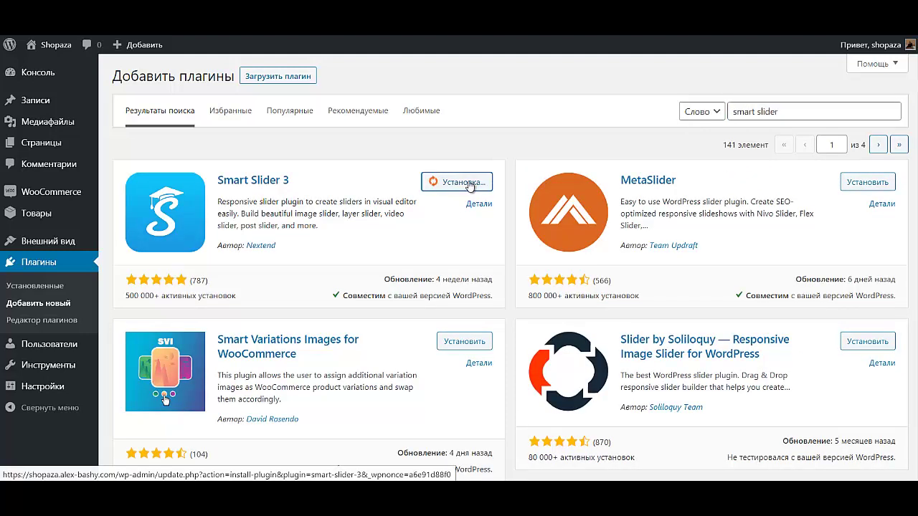
- Search the plugin directory for "sticky" and install the myStickymenu plugin by Premio
{"action": "left_click", "coordinate": [794, 114]}
{"action": "key", "text": "ctrl+a"}
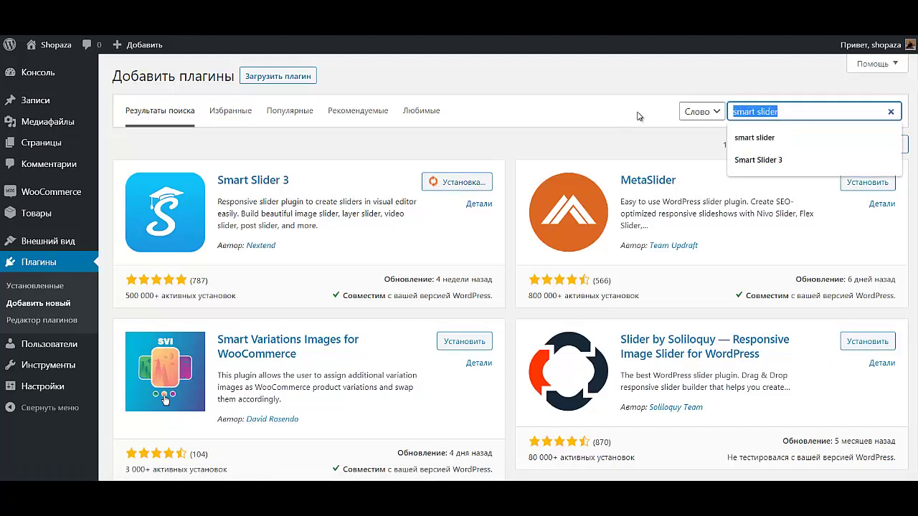
{"action": "type", "text": "s"}
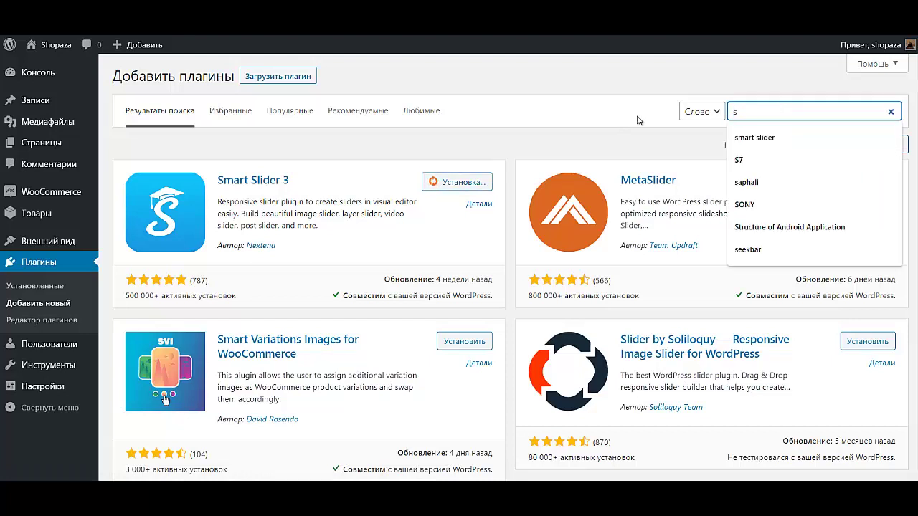
{"action": "type", "text": "tys"}
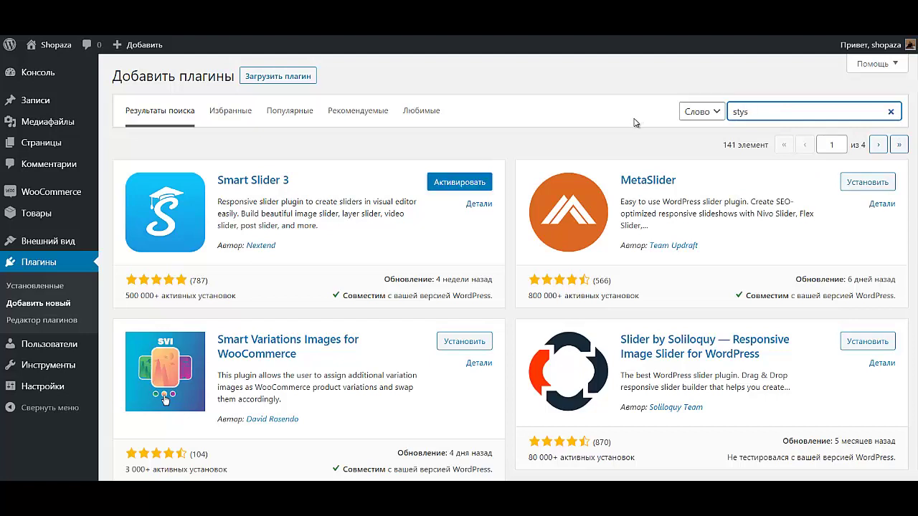
{"action": "key", "text": "BackSpace"}
{"action": "type", "text": "cky"}
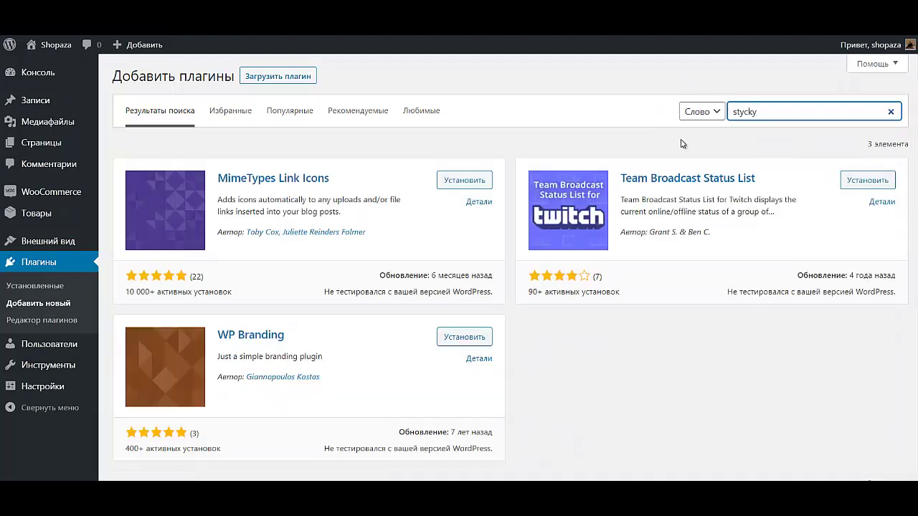
{"action": "key", "text": "BackSpace"}
{"action": "key", "text": "BackSpace"}
{"action": "key", "text": "BackSpace"}
{"action": "key", "text": "BackSpace"}
{"action": "type", "text": "icky"}
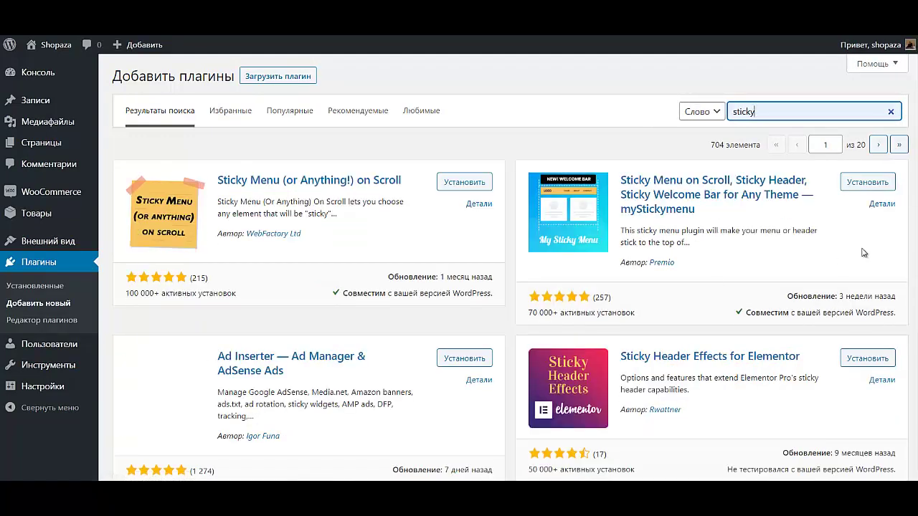
{"action": "left_click", "coordinate": [879, 185]}
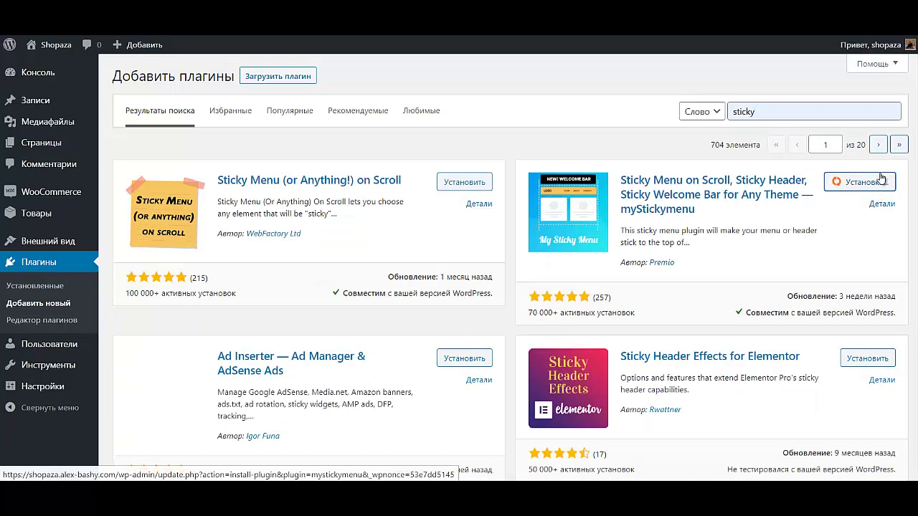
- Search the plugin directory for "elementor", then install and activate the Elementor page builder
{"action": "double_click", "coordinate": [804, 114]}
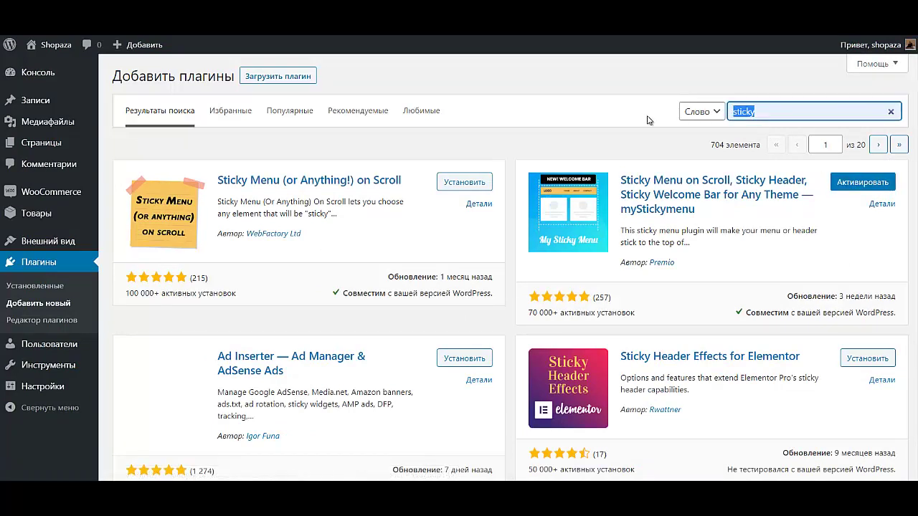
{"action": "type", "text": "elem"}
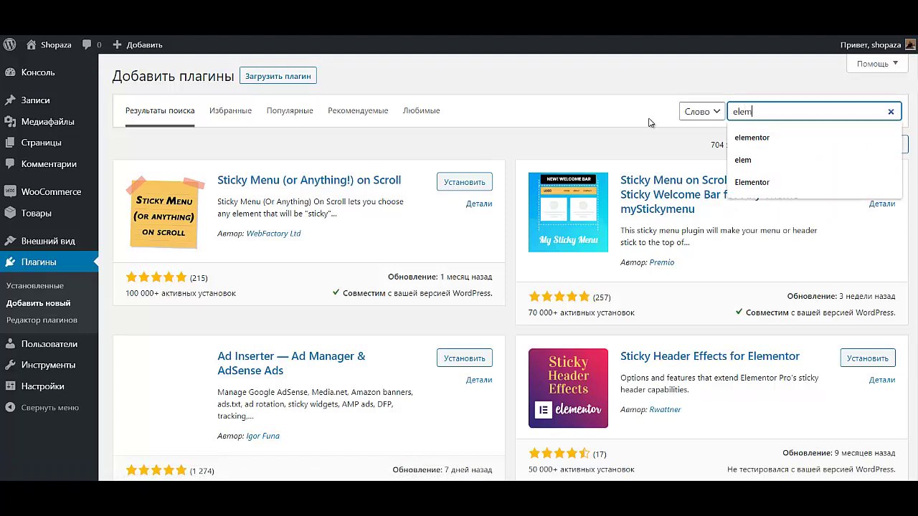
{"action": "type", "text": "en"}
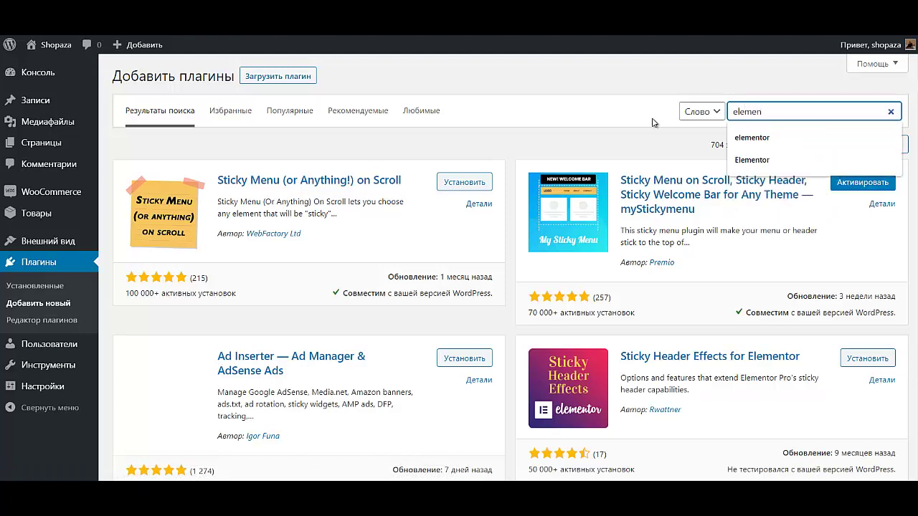
{"action": "type", "text": "tot"}
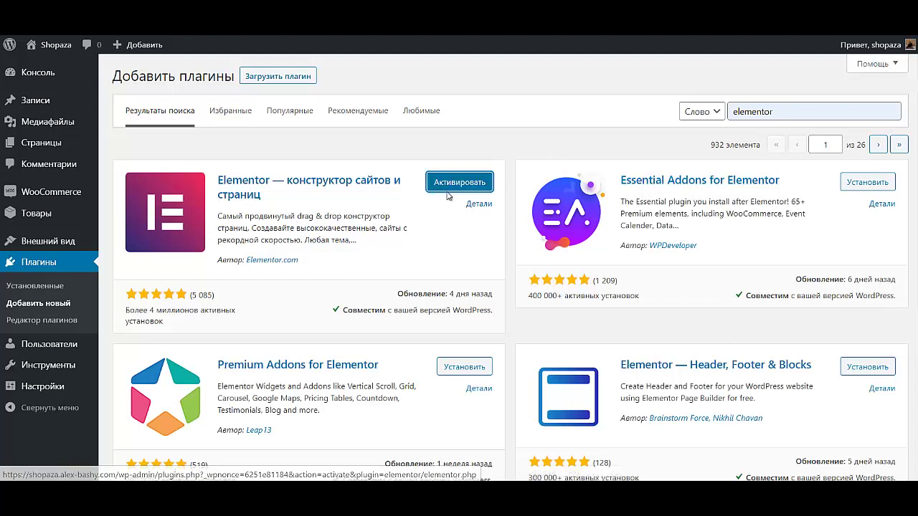
{"action": "left_click", "coordinate": [448, 191]}
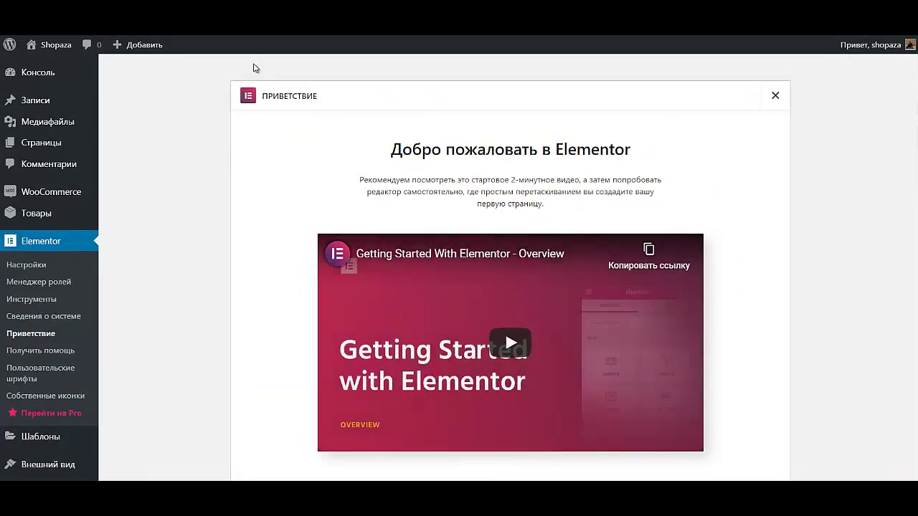
- Bulk-activate all plugins in the installed plugins list, leaving WooCommerce out of the selection
{"action": "scroll", "coordinate": [59, 403], "scroll_direction": "down", "scroll_amount": 2}
{"action": "left_click", "coordinate": [39, 379]}
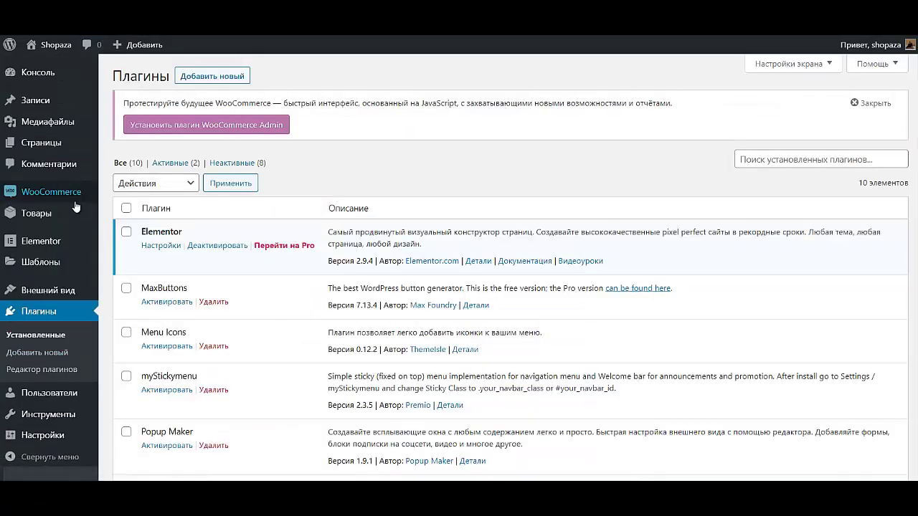
{"action": "left_click", "coordinate": [125, 209]}
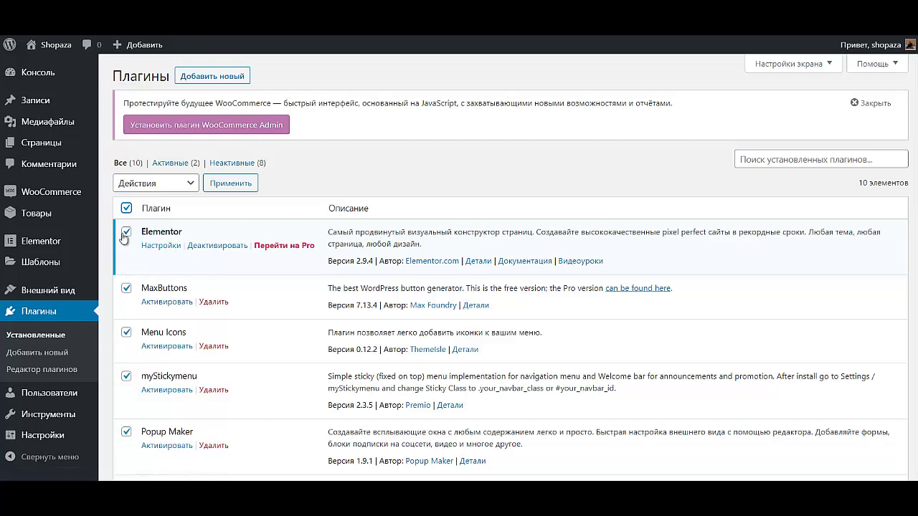
{"action": "scroll", "coordinate": [139, 250], "scroll_direction": "down", "scroll_amount": 3}
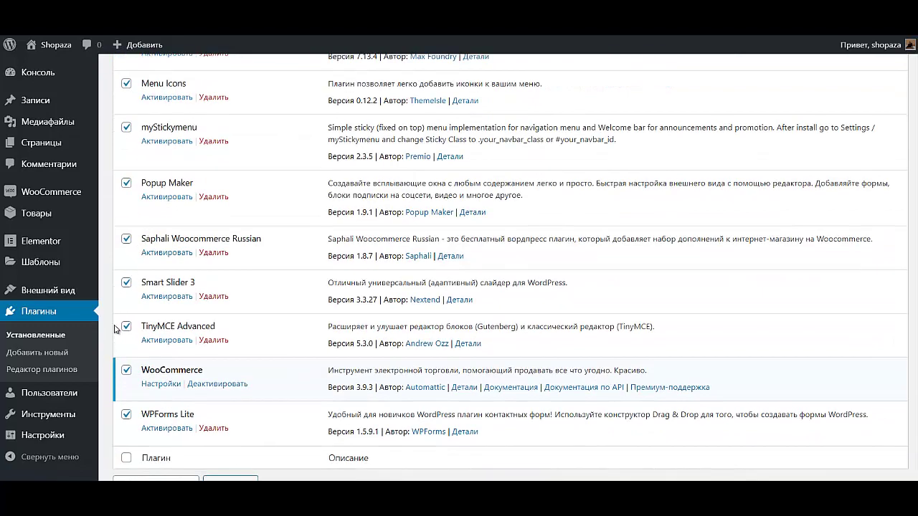
{"action": "left_click", "coordinate": [126, 370]}
{"action": "scroll", "coordinate": [129, 373], "scroll_direction": "down", "scroll_amount": 1}
{"action": "scroll", "coordinate": [147, 358], "scroll_direction": "up", "scroll_amount": 3}
{"action": "scroll", "coordinate": [144, 387], "scroll_direction": "down", "scroll_amount": 3}
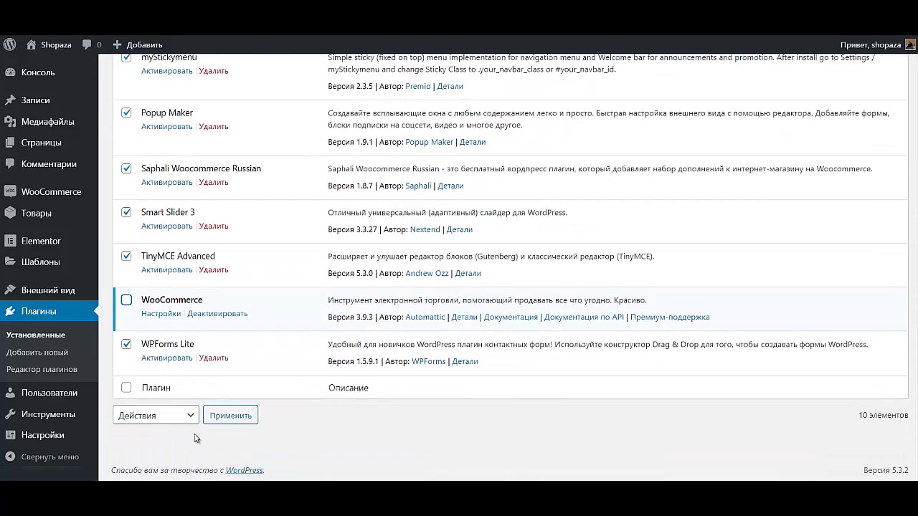
{"action": "left_click", "coordinate": [154, 417]}
{"action": "left_click", "coordinate": [153, 363]}
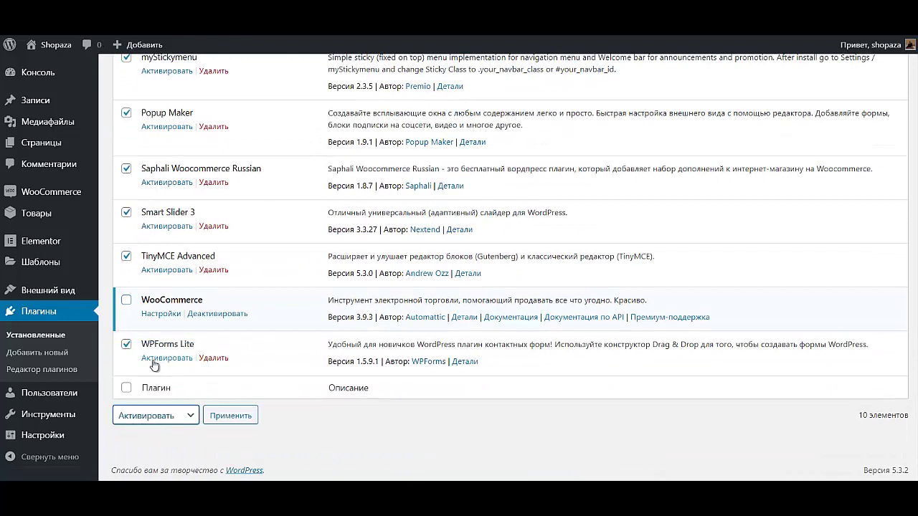
{"action": "left_click", "coordinate": [232, 418]}
{"action": "left_click", "coordinate": [230, 418]}
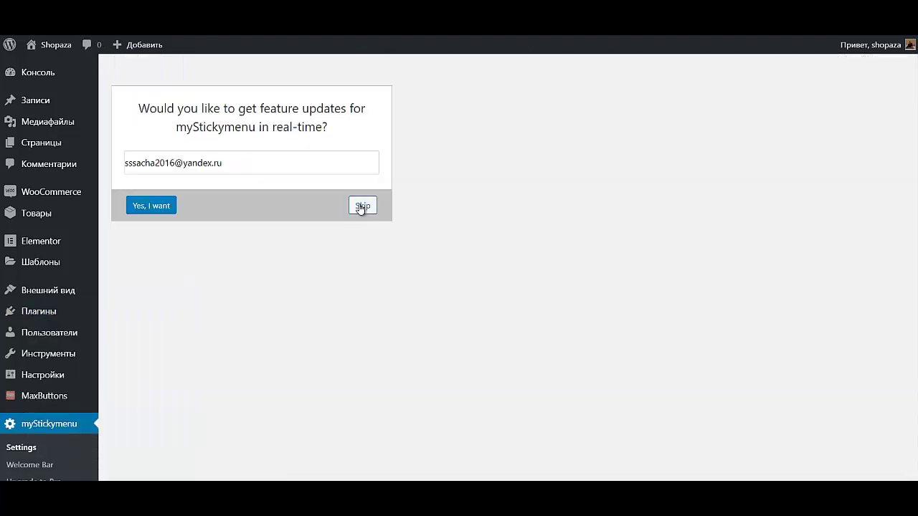
- Skip the myStickymenu feature-update sign-up and return to the dashboard home page
{"action": "left_click", "coordinate": [363, 207]}
{"action": "mouse_move", "coordinate": [29, 72]}
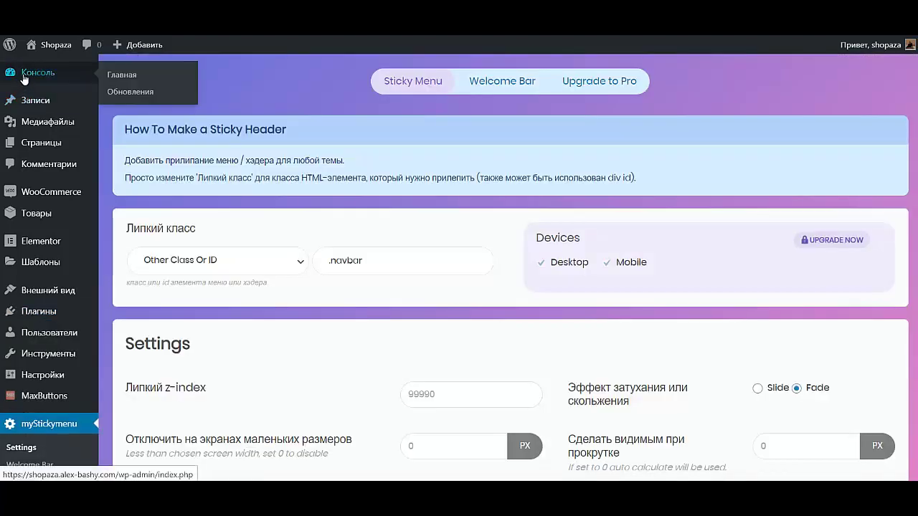
{"action": "left_click", "coordinate": [124, 84]}
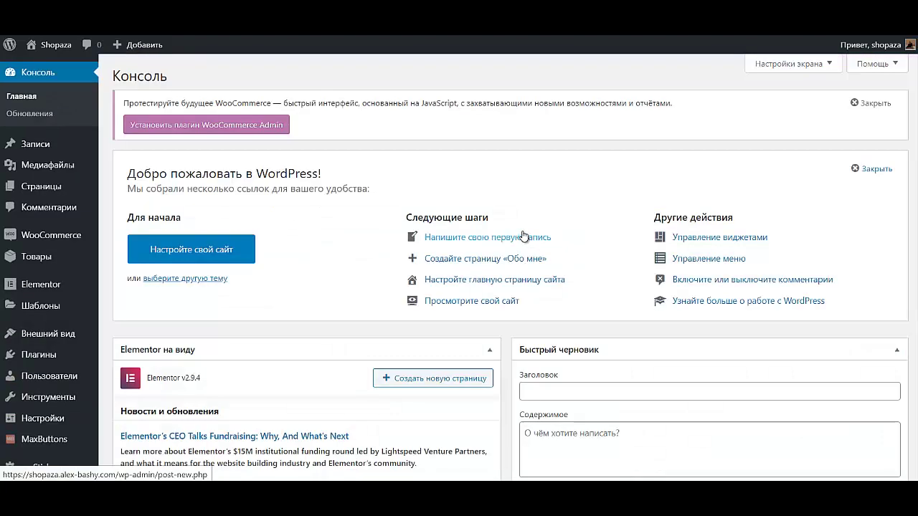